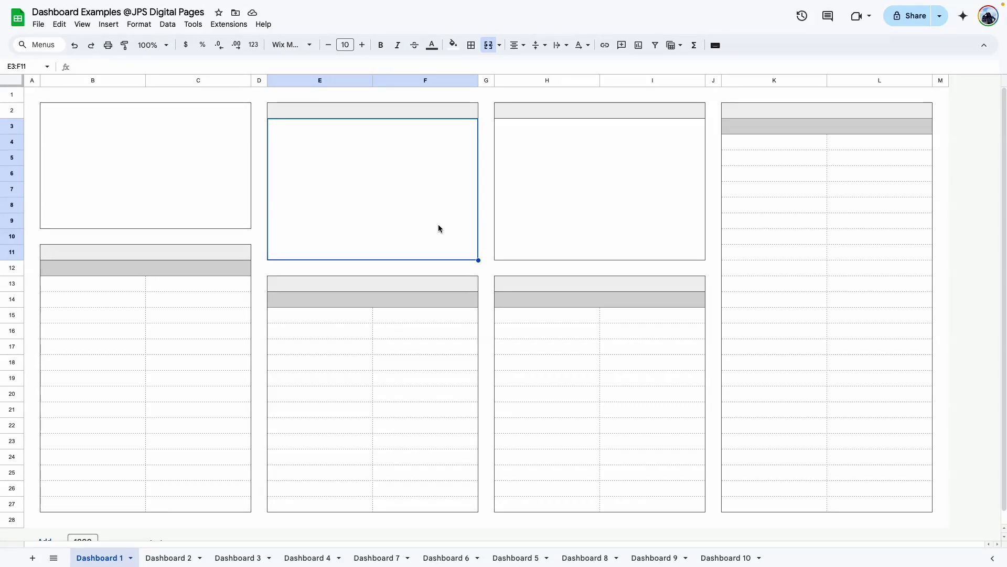
Step: Check the Dashboard 1 lower table rows and the top merged chart boxes, then go to Dashboard 2
left_click(325, 361)
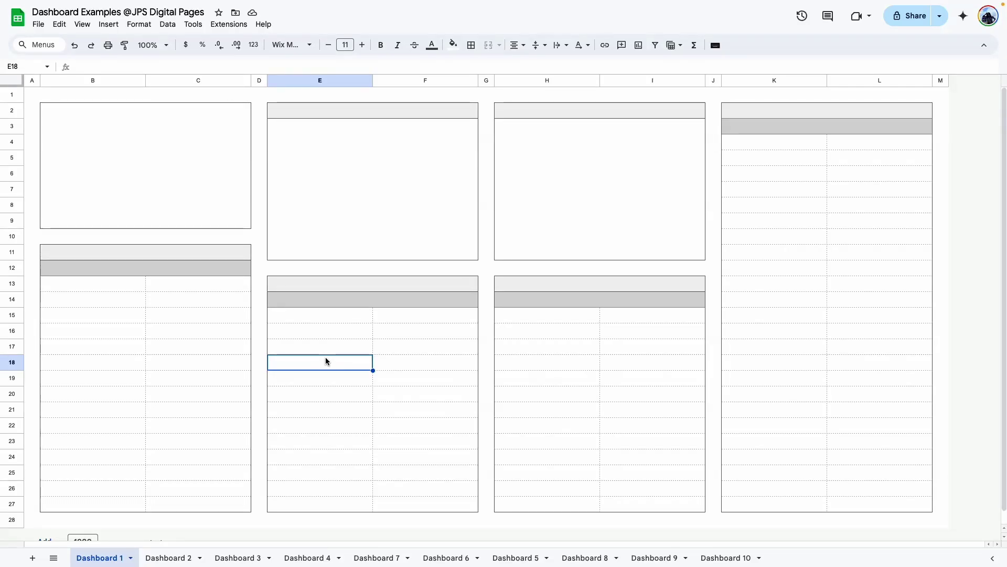
left_click(282, 398)
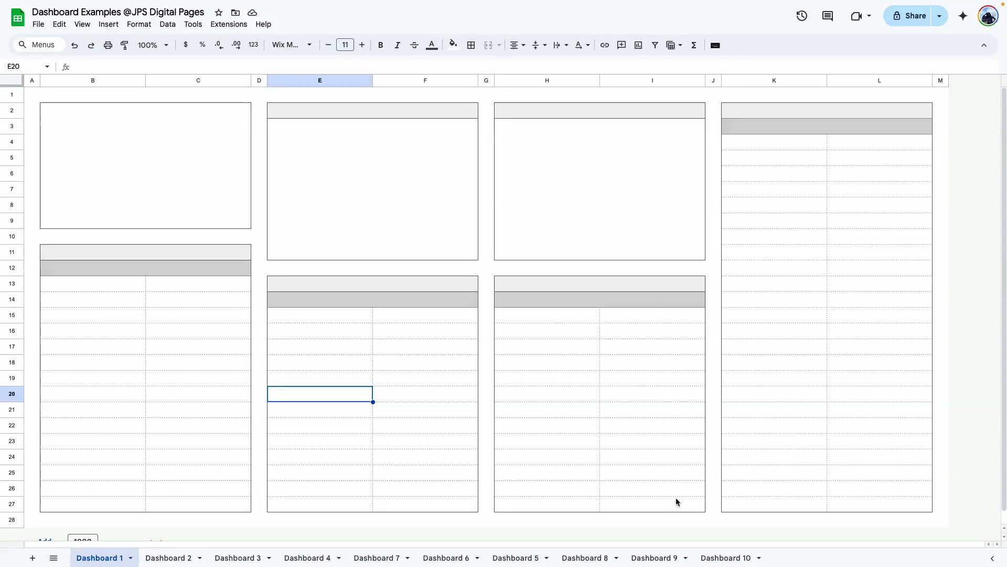
left_click(364, 152)
left_click(572, 170)
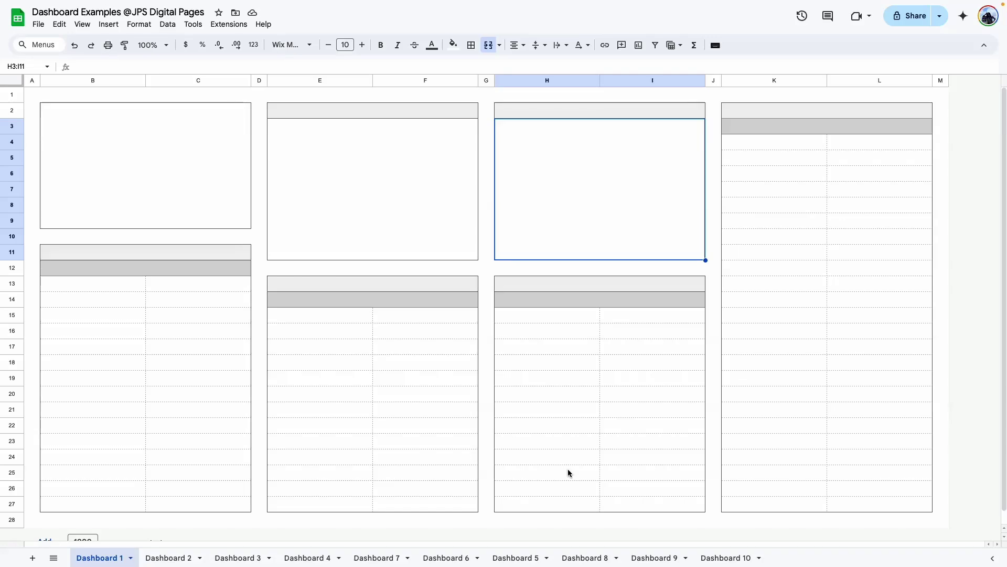
left_click(149, 559)
Step: Inspect Dashboard 2's wide lower panel and its two merged chart boxes
left_click(275, 411)
scroll(275, 412, "down", 2)
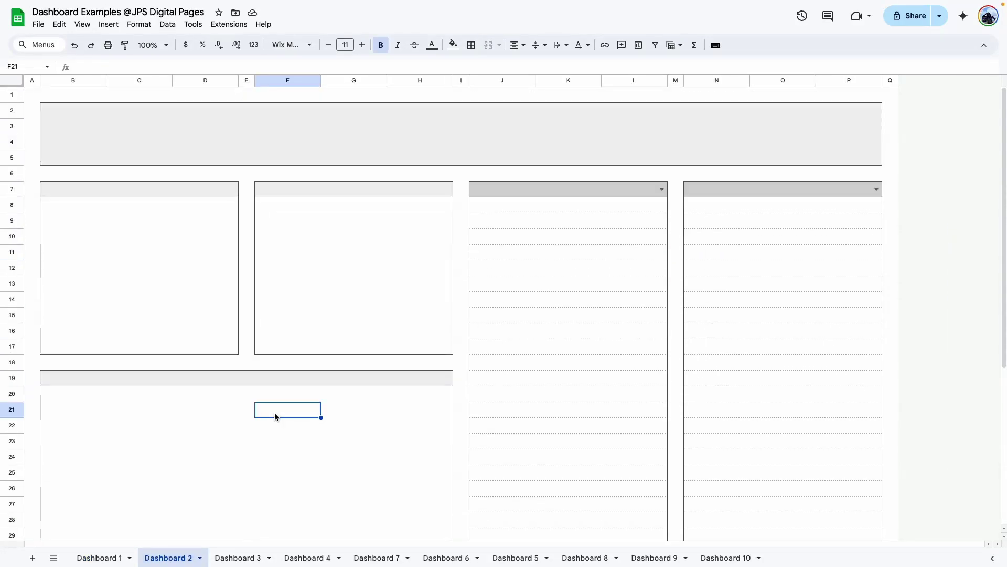
scroll(275, 411, "down", 4)
scroll(275, 411, "up", 5)
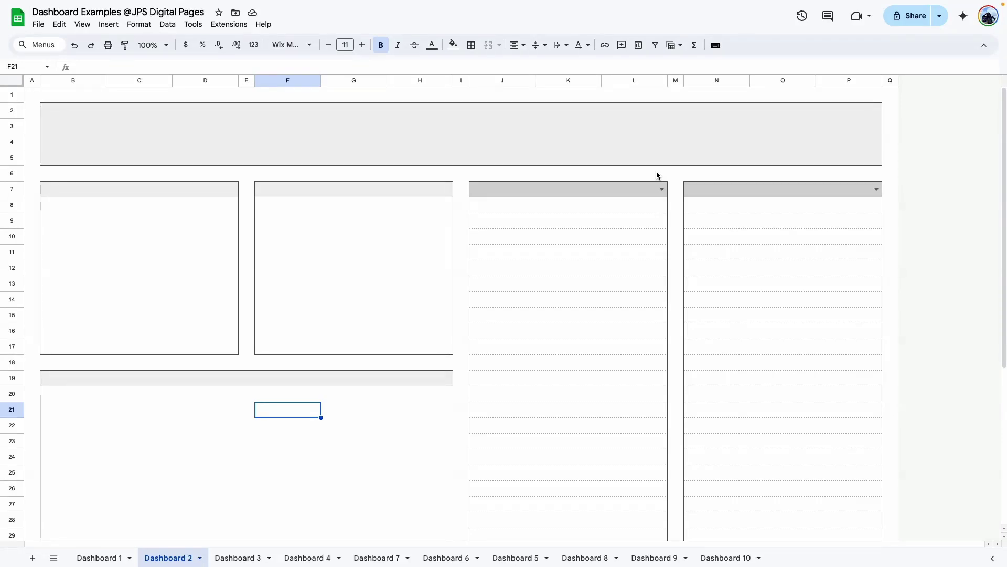
left_click(165, 277)
left_click(316, 257)
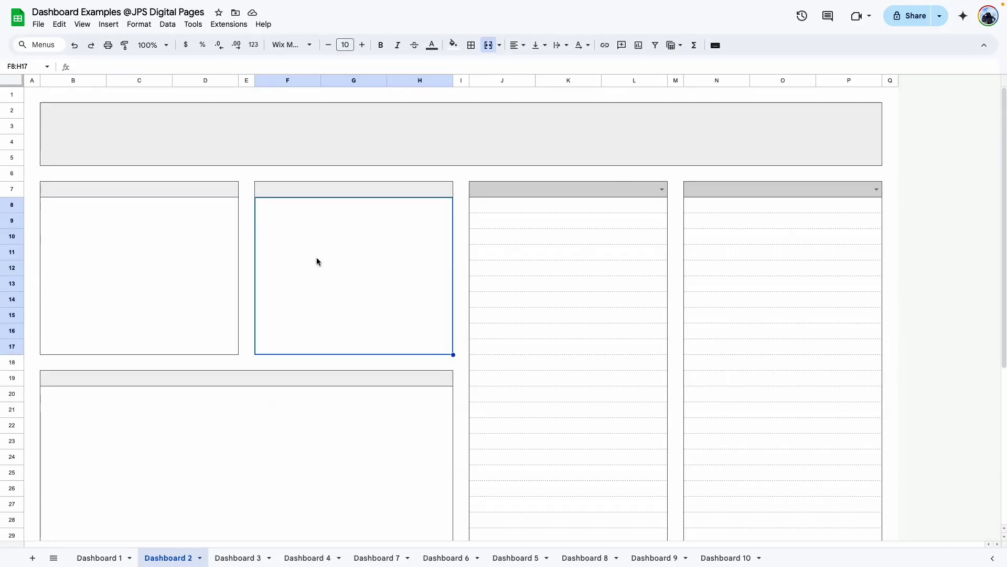
scroll(316, 257, "down", 2)
left_click(232, 370)
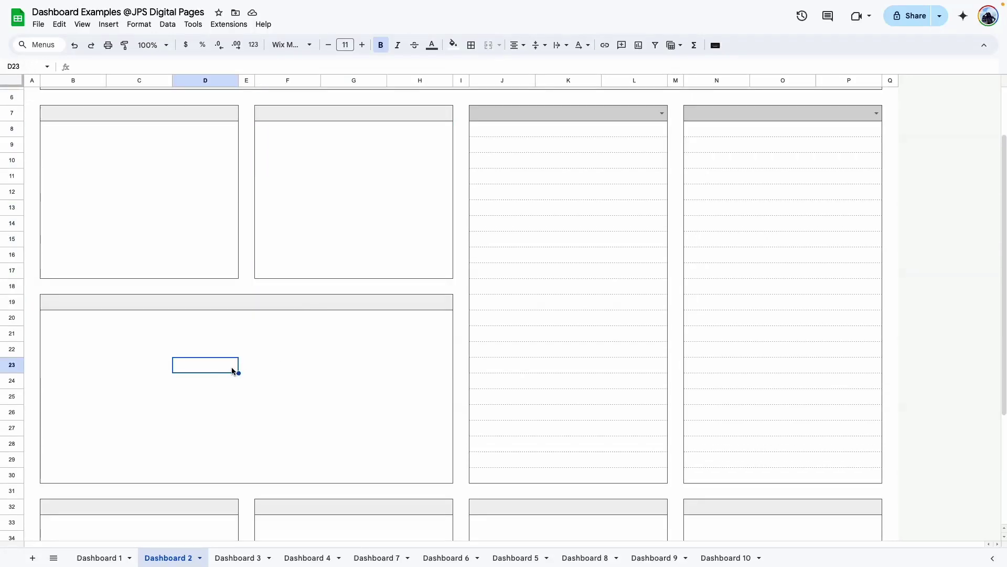
Step: Check a row of the right-hand list and the headers of both lists
scroll(296, 363, "down", 2)
scroll(410, 365, "down", 2)
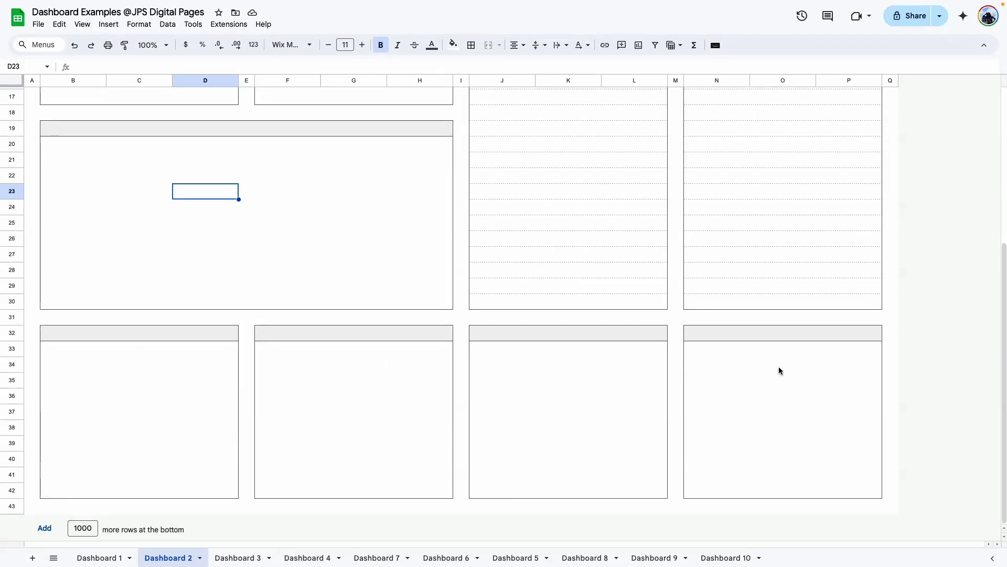
scroll(771, 444, "up", 6)
left_click(717, 236)
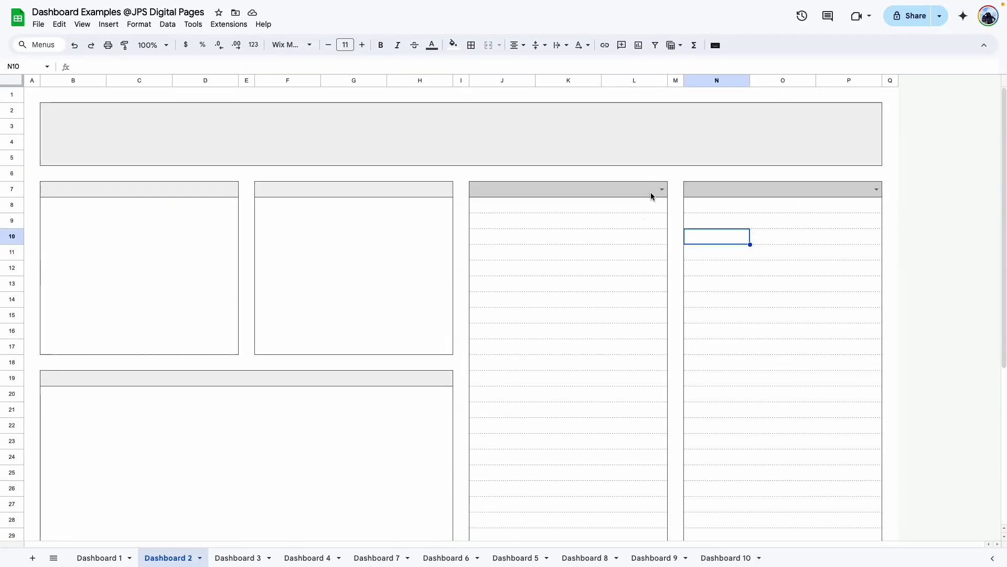
left_click(650, 192)
left_click(852, 186)
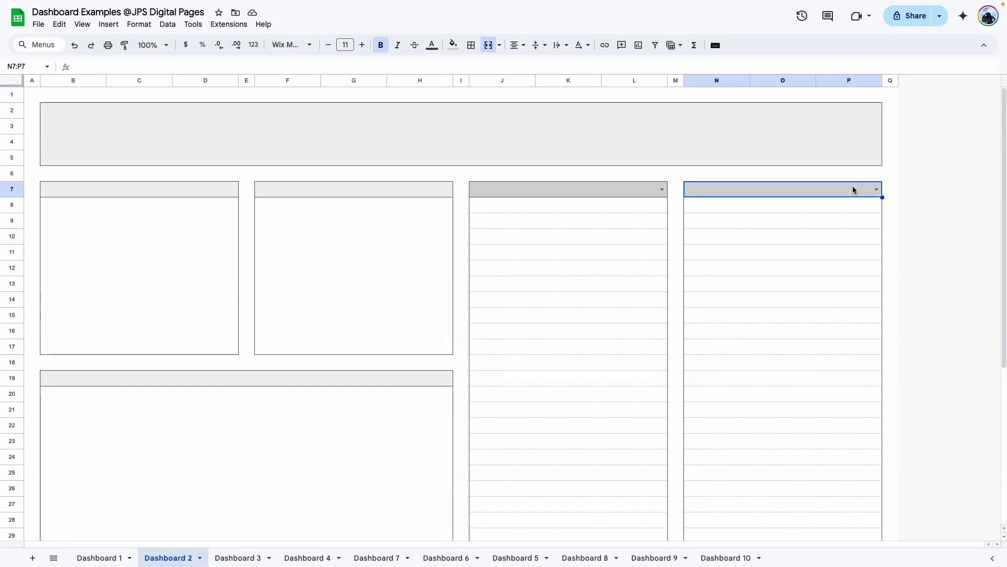
scroll(459, 306, "down", 3)
scroll(748, 231, "up", 3)
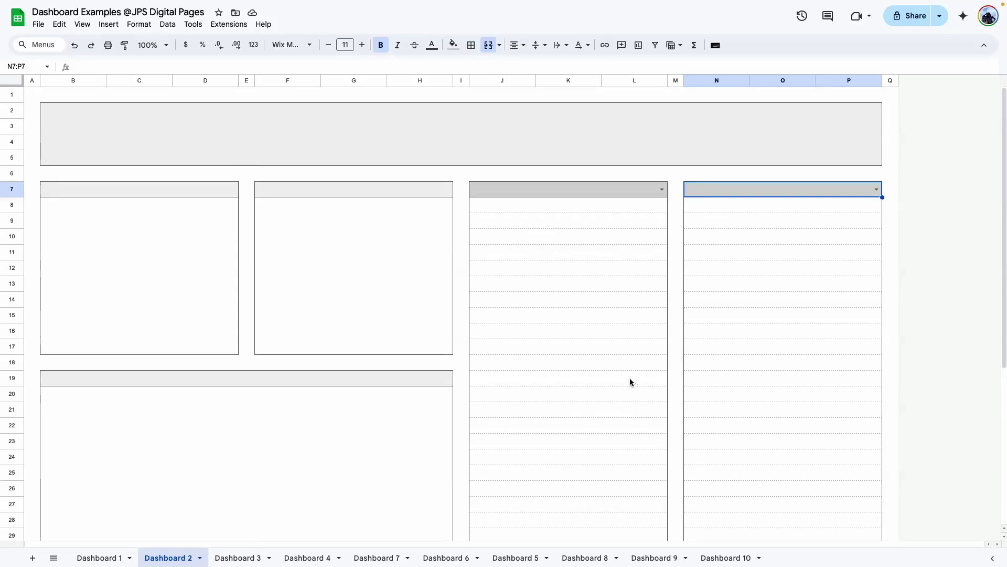
Step: Switch to the Dashboard 3 sheet and scroll through it
left_click(232, 559)
scroll(245, 467, "down", 3)
scroll(226, 227, "up", 3)
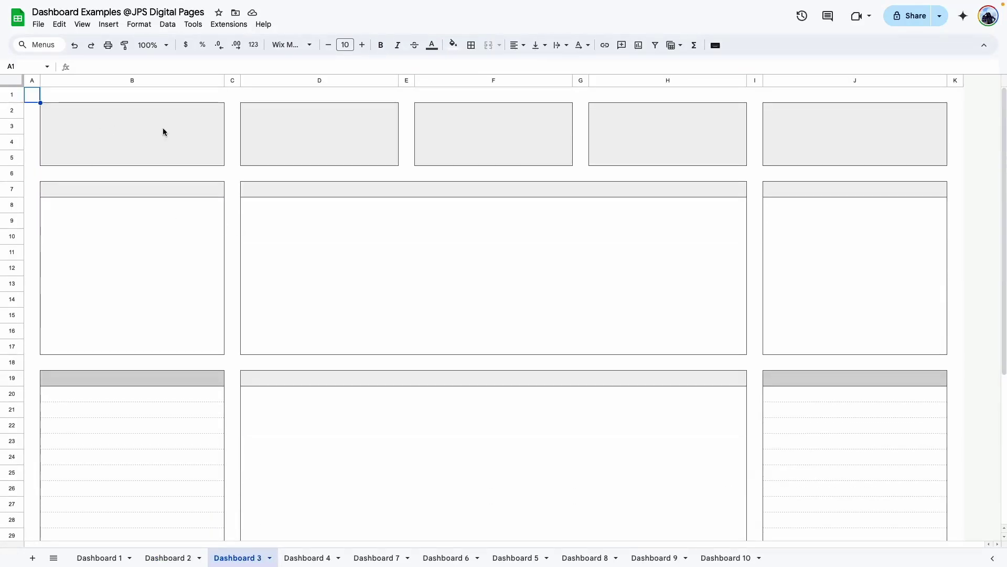
Step: Select each of the five top summary boxes on Dashboard 3
left_click(123, 128)
left_click(372, 140)
left_click(524, 138)
left_click(315, 138)
left_click(184, 140)
left_click(315, 141)
left_click(498, 143)
left_click(668, 142)
left_click(820, 139)
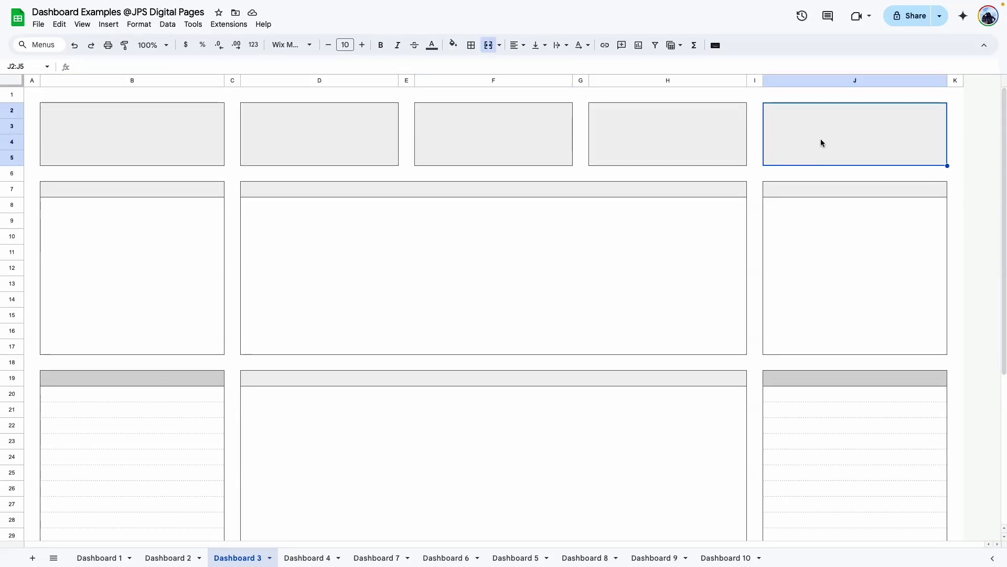
Step: Inspect the middle side panels and the lower left list, then go to Dashboard 4
left_click(148, 239)
left_click(830, 219)
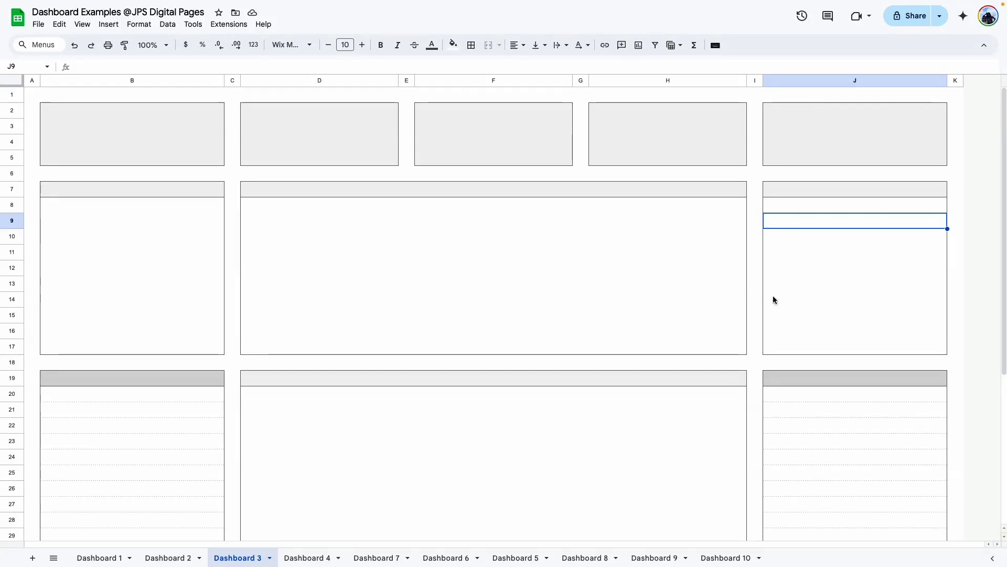
scroll(567, 353, "down", 5)
left_click_drag(101, 161, 145, 490)
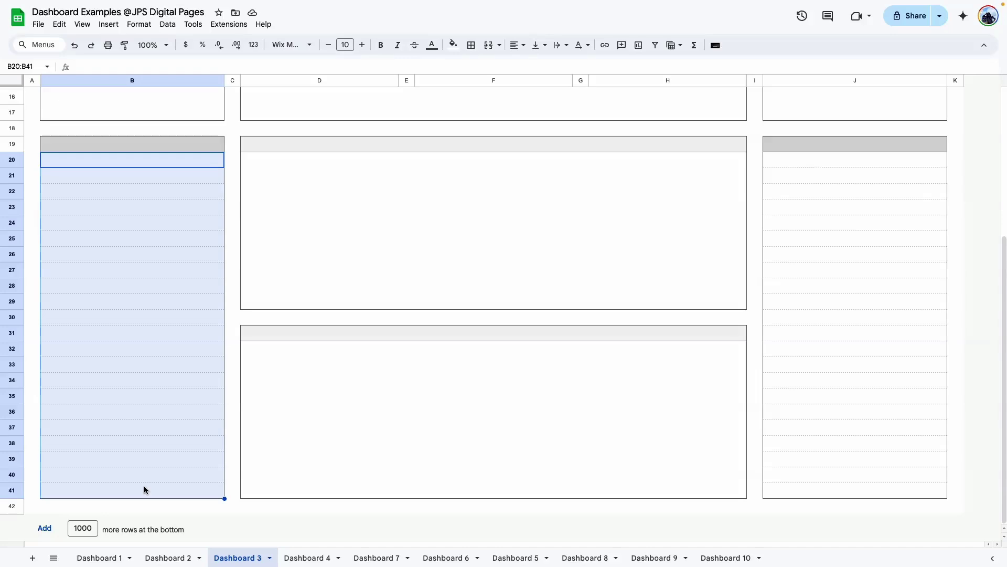
left_click(380, 265)
scroll(389, 288, "up", 1)
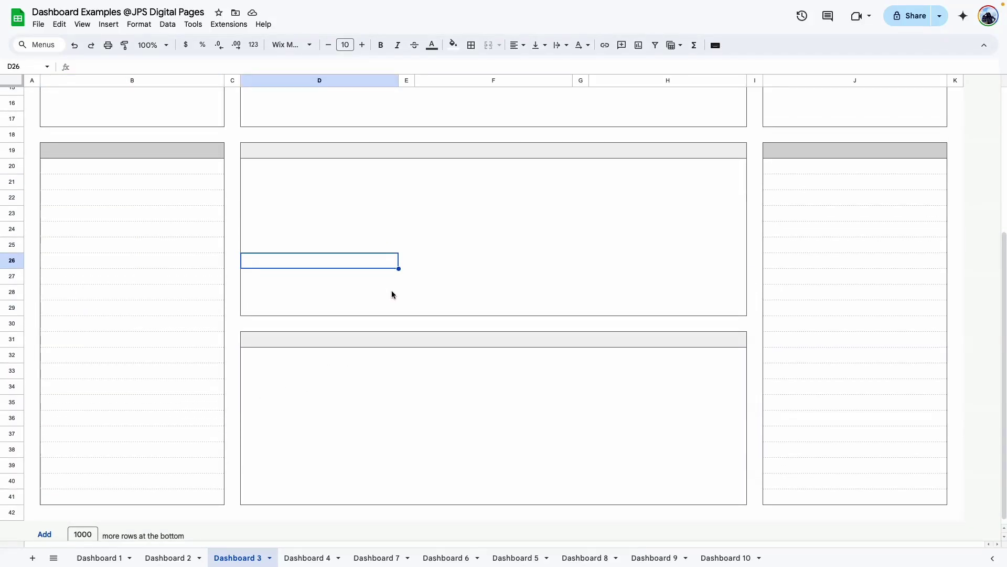
left_click(307, 557)
scroll(301, 462, "up", 3)
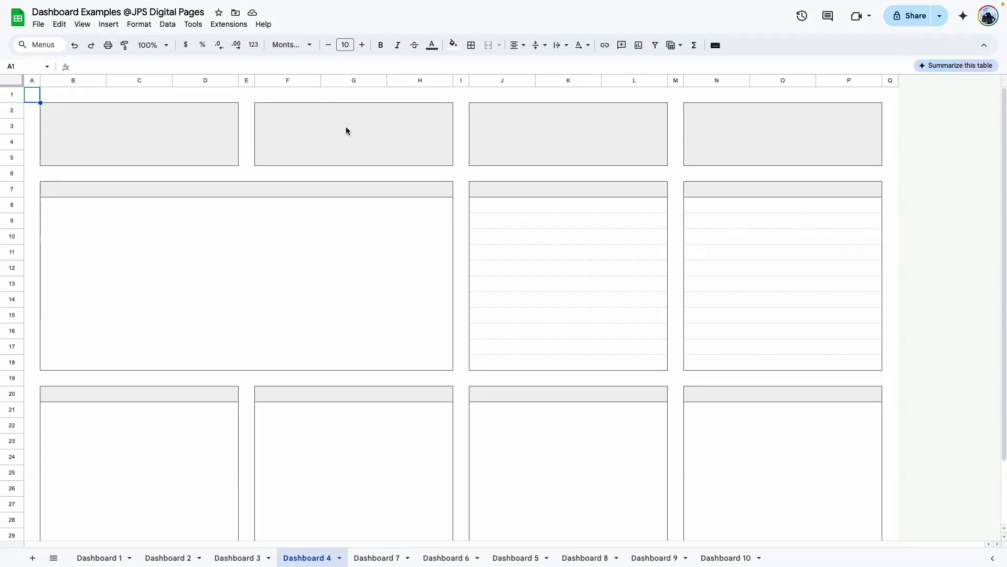
Step: Scroll down Dashboard 4 and select each of its four bottom-row boxes
scroll(346, 127, "down", 1)
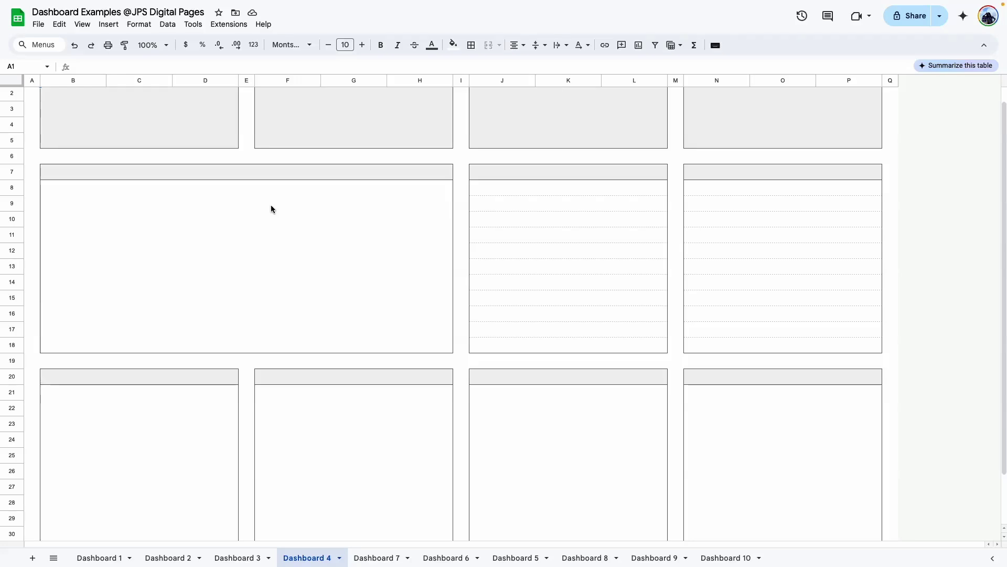
scroll(271, 206, "down", 3)
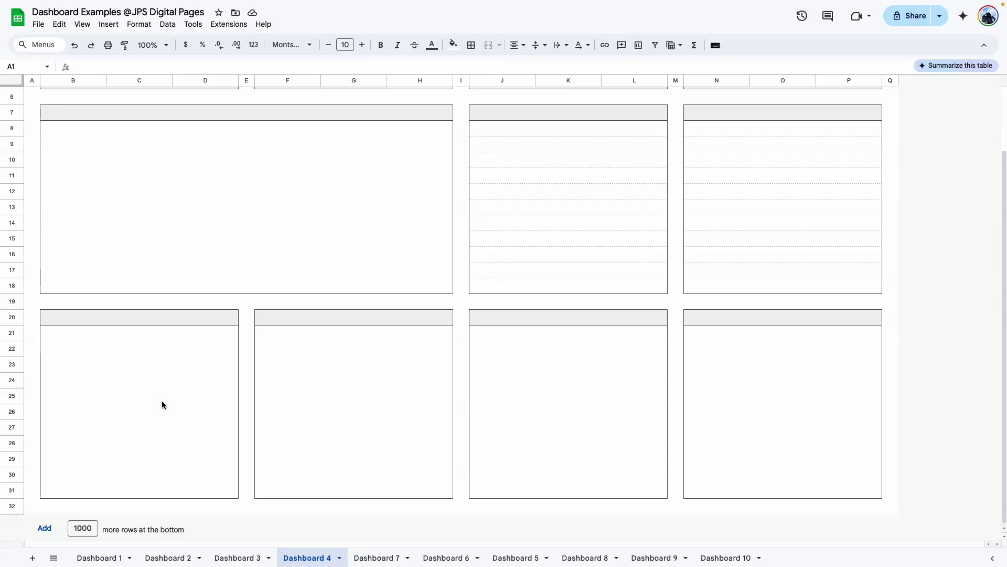
left_click(184, 339)
left_click(446, 377)
left_click(566, 379)
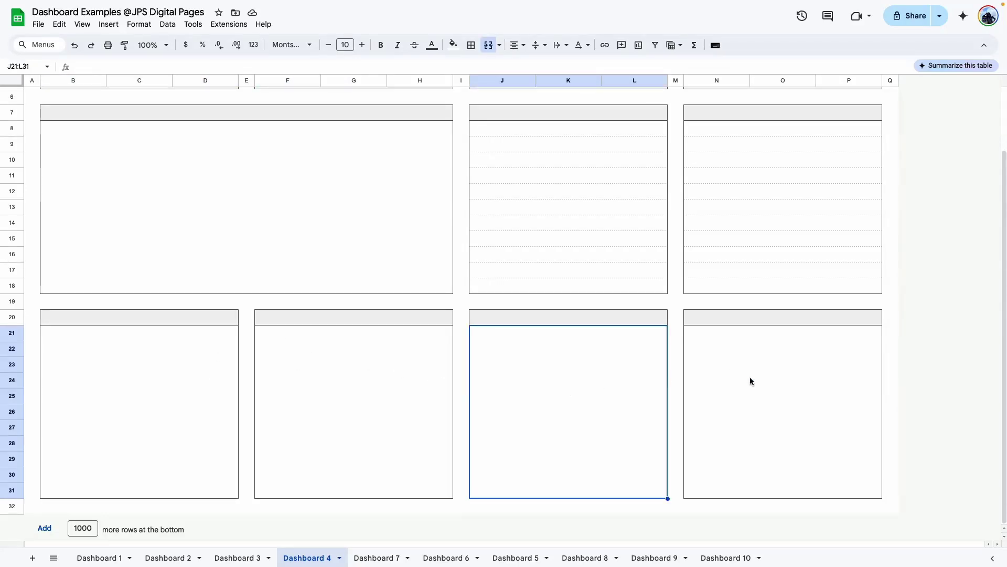
left_click(750, 381)
scroll(747, 367, "up", 3)
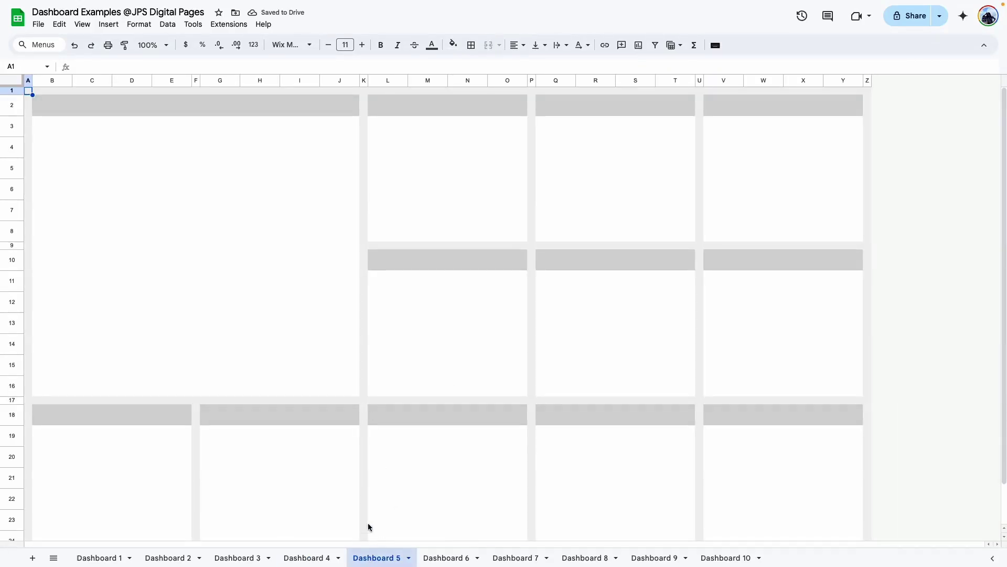
scroll(360, 432, "down", 2)
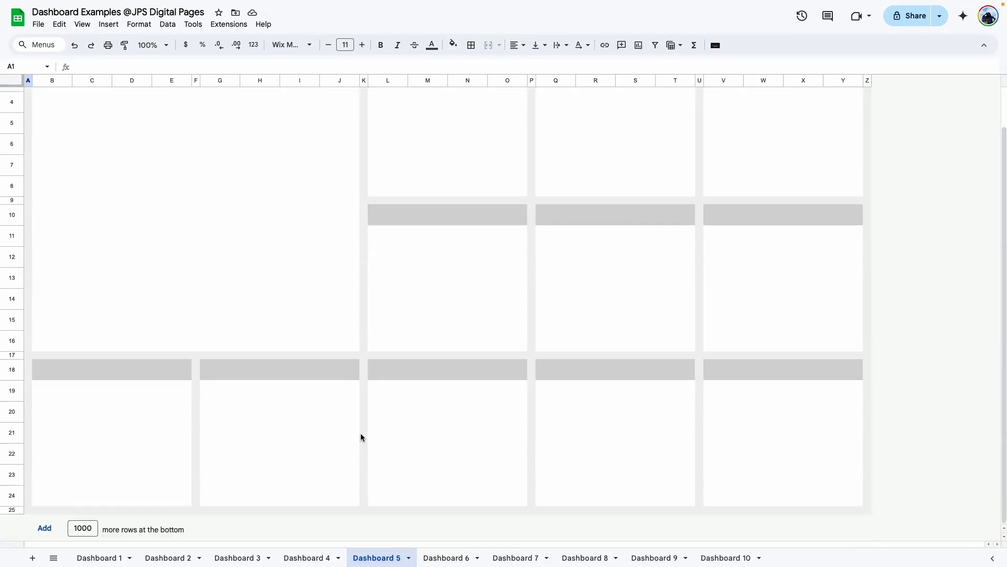
Step: Select each of the five bottom-row grey cards on Dashboard 5
scroll(360, 432, "up", 2)
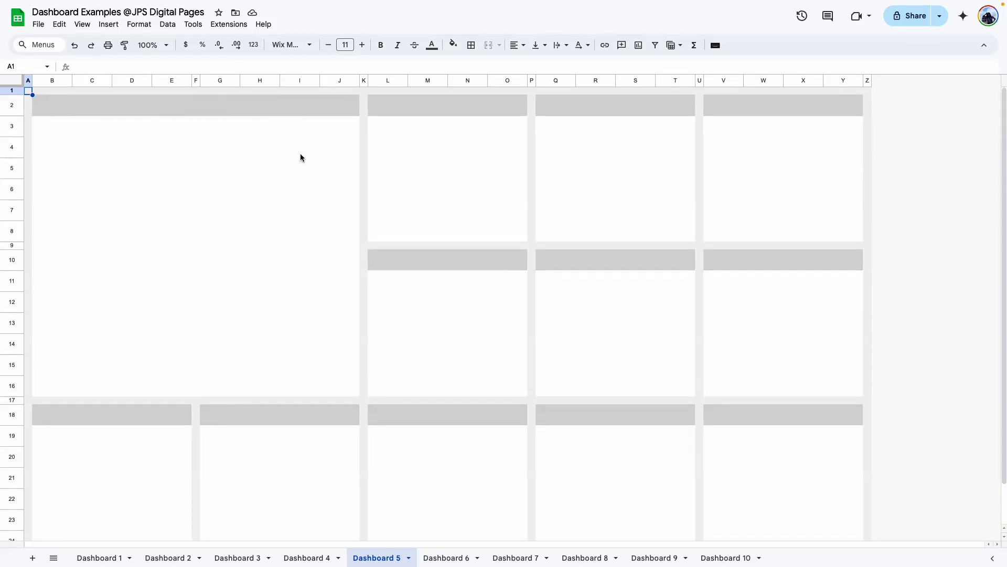
scroll(120, 321, "down", 3)
scroll(120, 321, "up", 3)
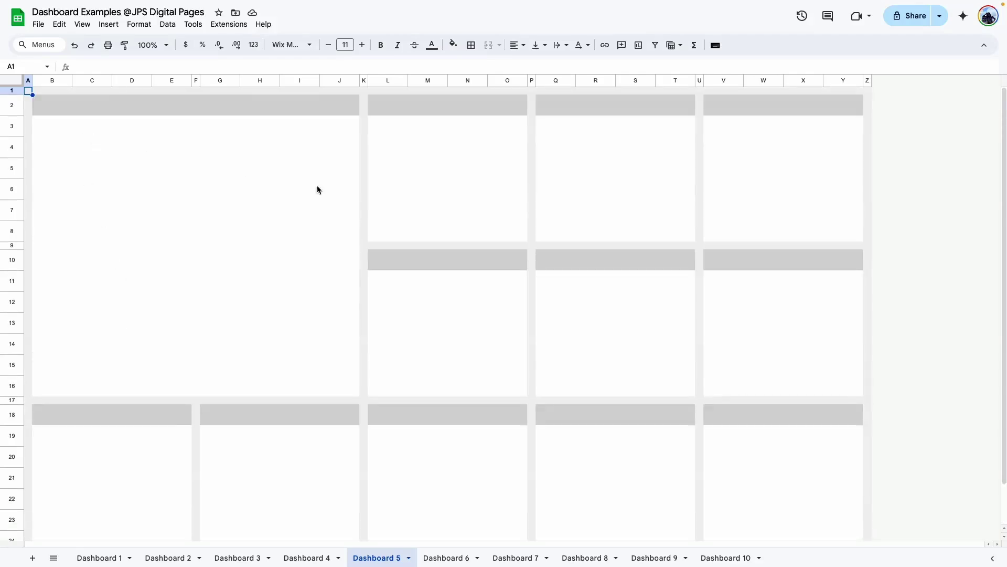
scroll(293, 267, "down", 2)
left_click(148, 441)
left_click(283, 443)
left_click(451, 442)
left_click(630, 443)
left_click(795, 437)
scroll(781, 398, "up", 1)
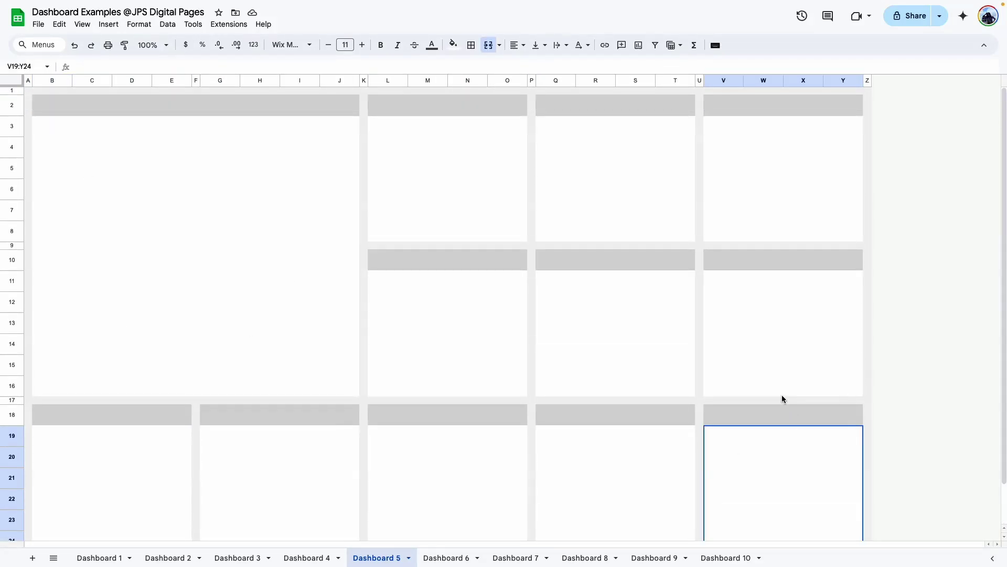
Step: Switch to the Dashboard 6 sheet and scroll through it
left_click(446, 557)
scroll(414, 461, "down", 1)
scroll(413, 462, "up", 1)
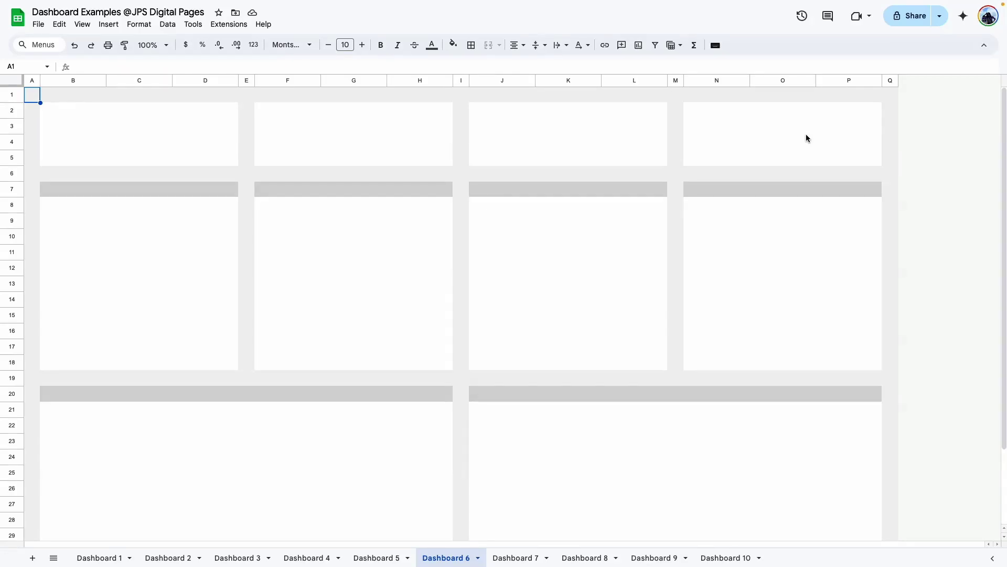
Step: Scroll down, then switch to the Dashboard 7 sheet
scroll(223, 220, "down", 1)
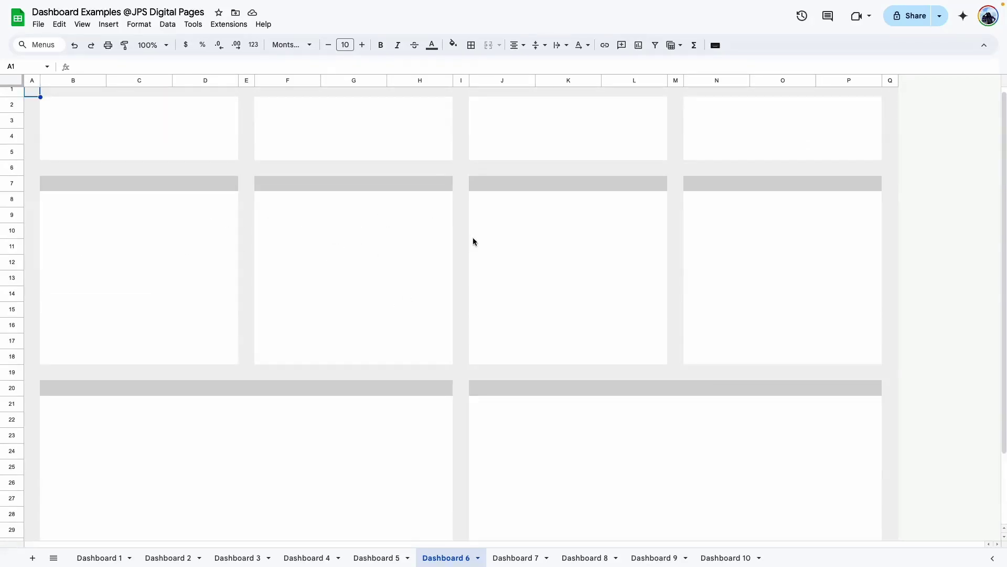
scroll(759, 309, "down", 2)
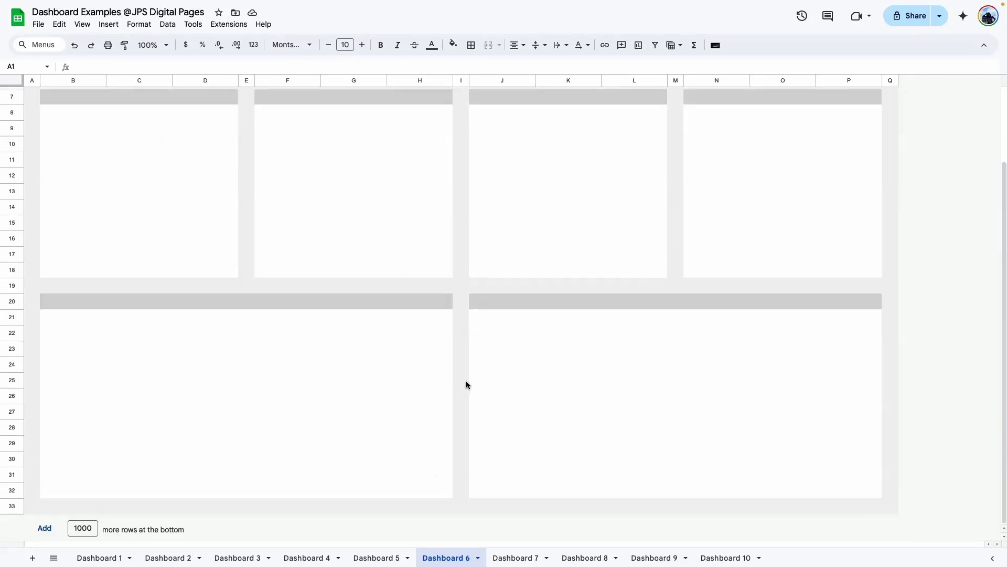
left_click(530, 556)
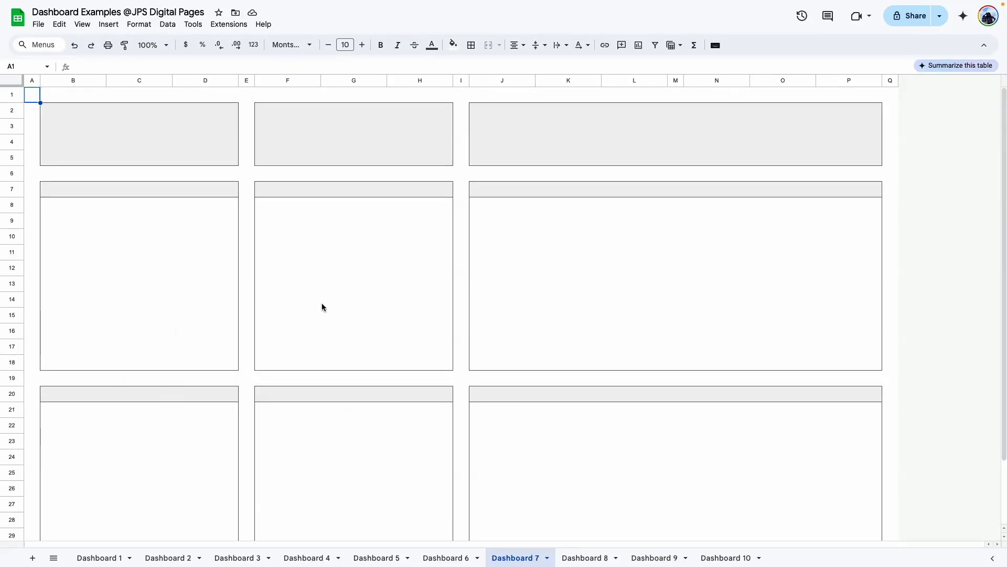
Step: Scroll through the Dashboard 7 layout, then open Dashboard 8
scroll(518, 274, "down", 3)
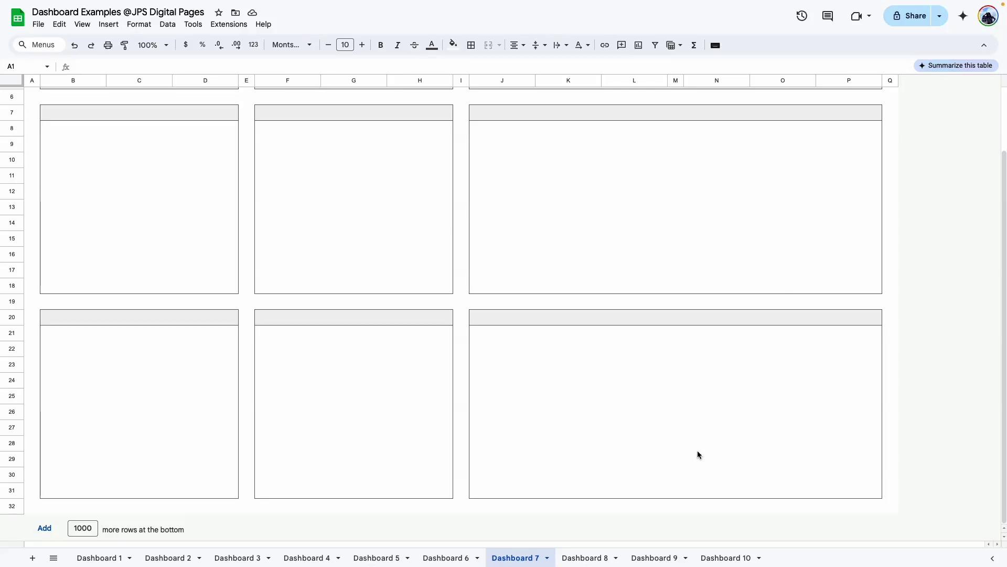
scroll(187, 257, "up", 3)
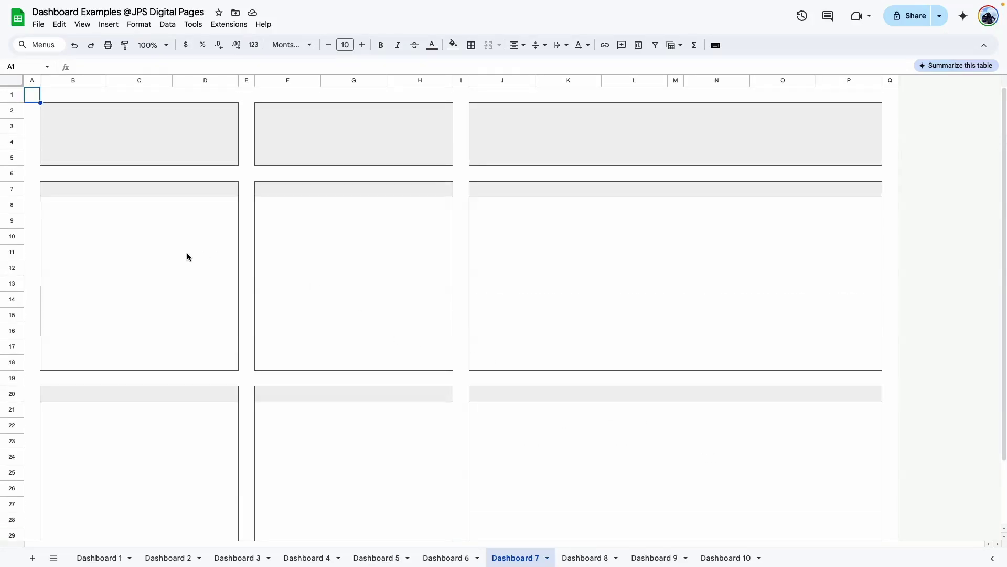
scroll(175, 252, "down", 3)
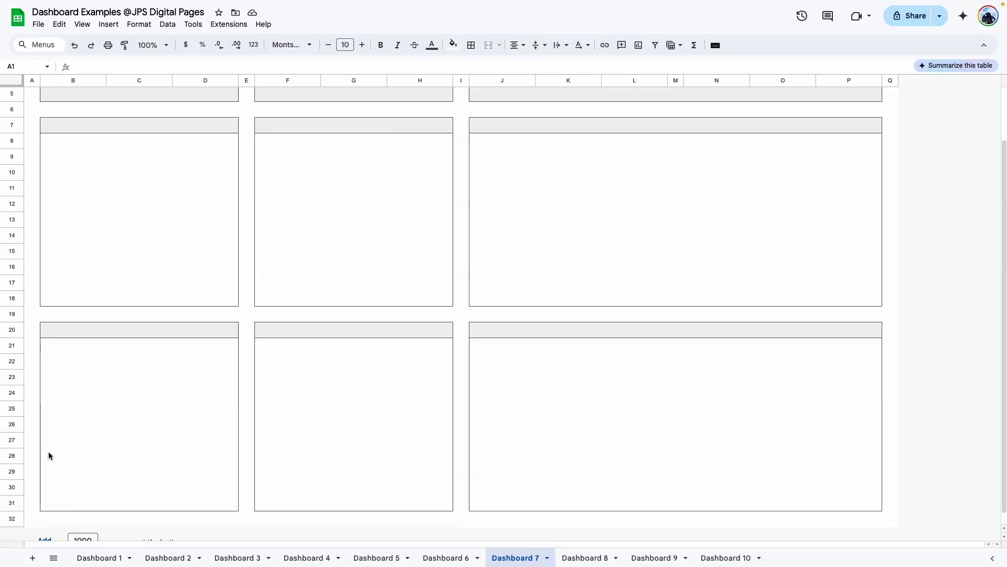
scroll(68, 443, "down", 1)
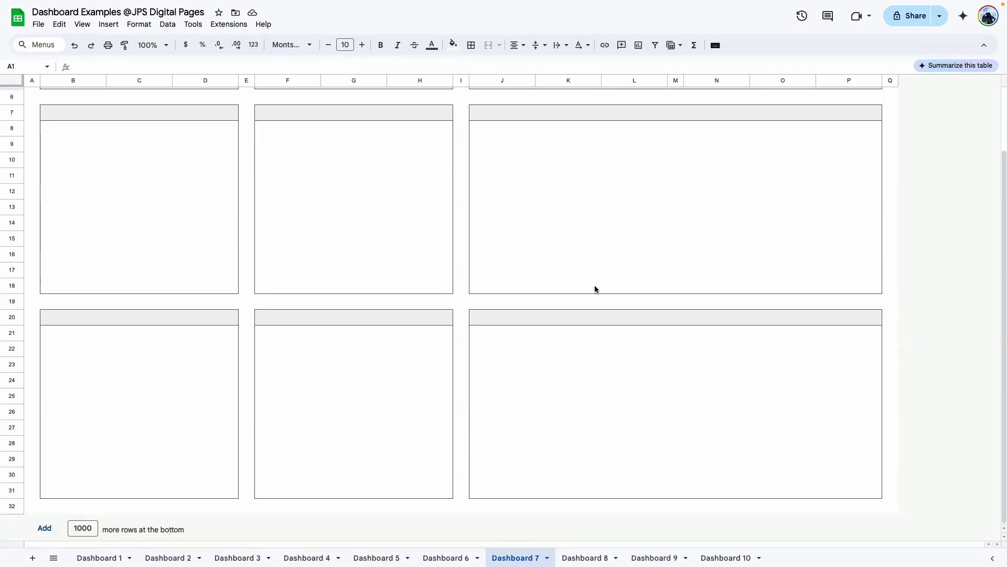
left_click(586, 557)
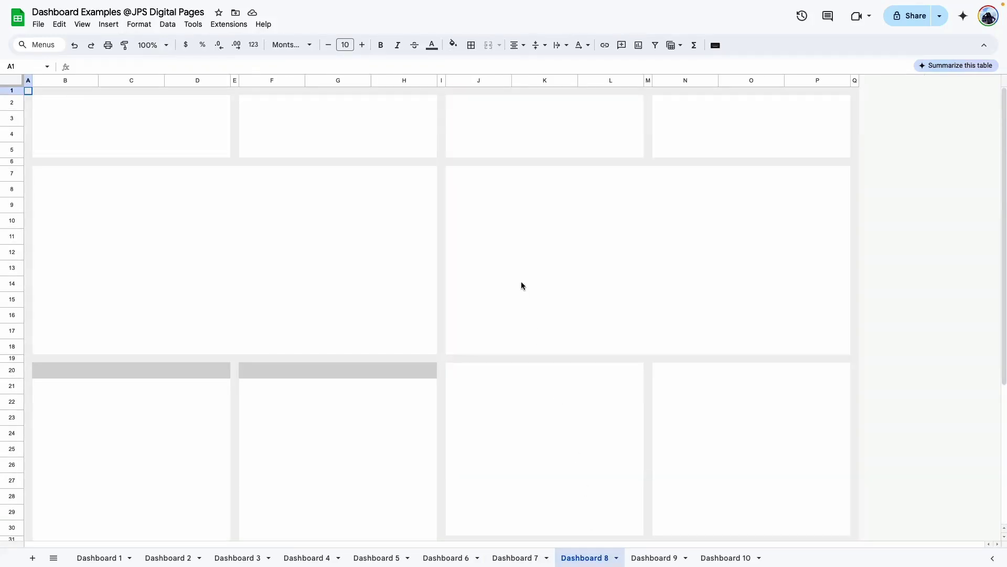
Step: Select Dashboard 8's card B2:D5, the whole top card row and the large right card, then open Dashboard 9
scroll(521, 278, "down", 4)
scroll(523, 268, "up", 4)
scroll(523, 257, "down", 5)
scroll(523, 253, "up", 5)
left_click(179, 133)
left_click_drag(179, 132, 841, 136)
left_click(729, 250)
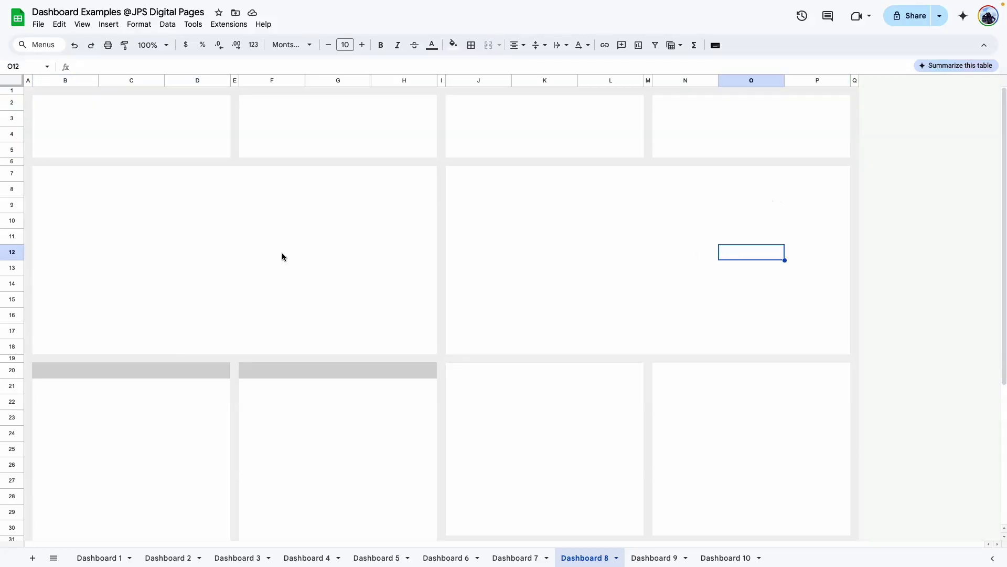
left_click(236, 252)
scroll(298, 331, "down", 5)
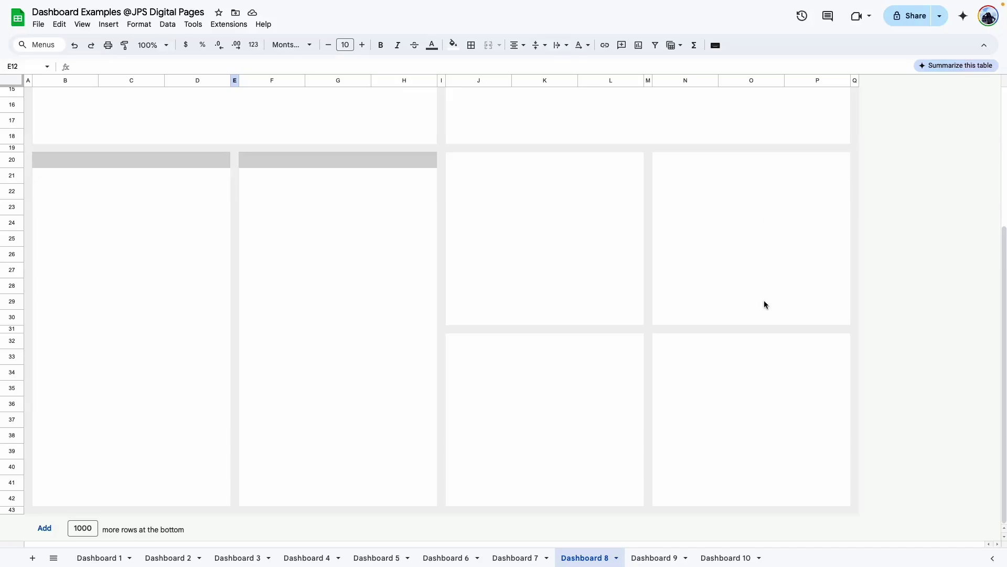
left_click(641, 558)
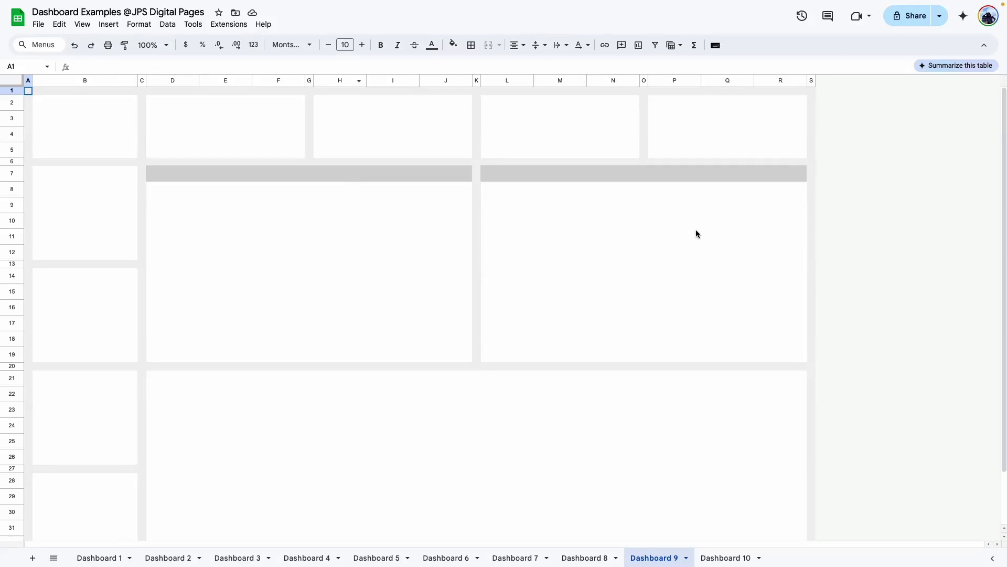
Step: Inspect cell S26 at Dashboard 9's right edge and the stacked left-column cards
scroll(696, 230, "down", 2)
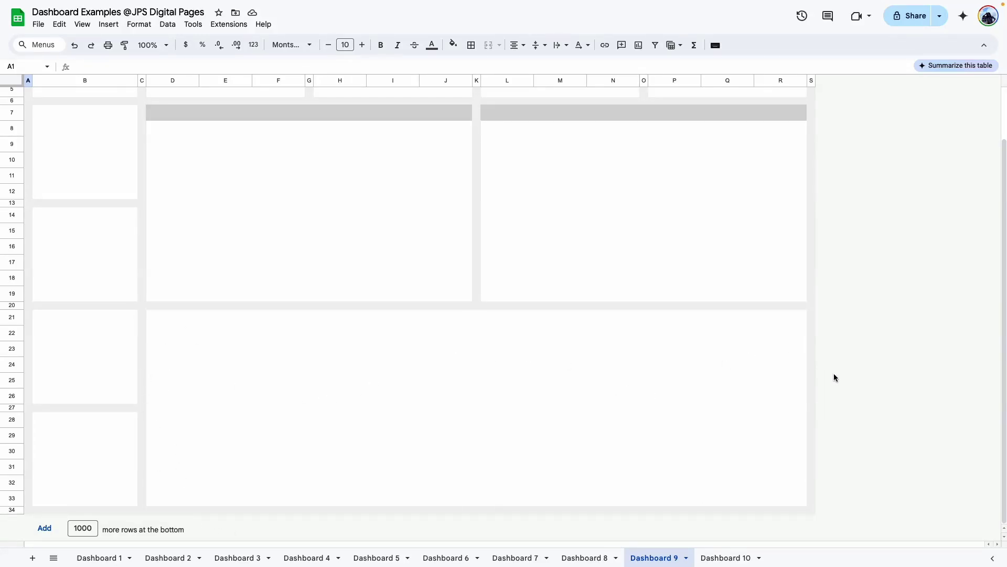
left_click(812, 396)
scroll(812, 396, "up", 2)
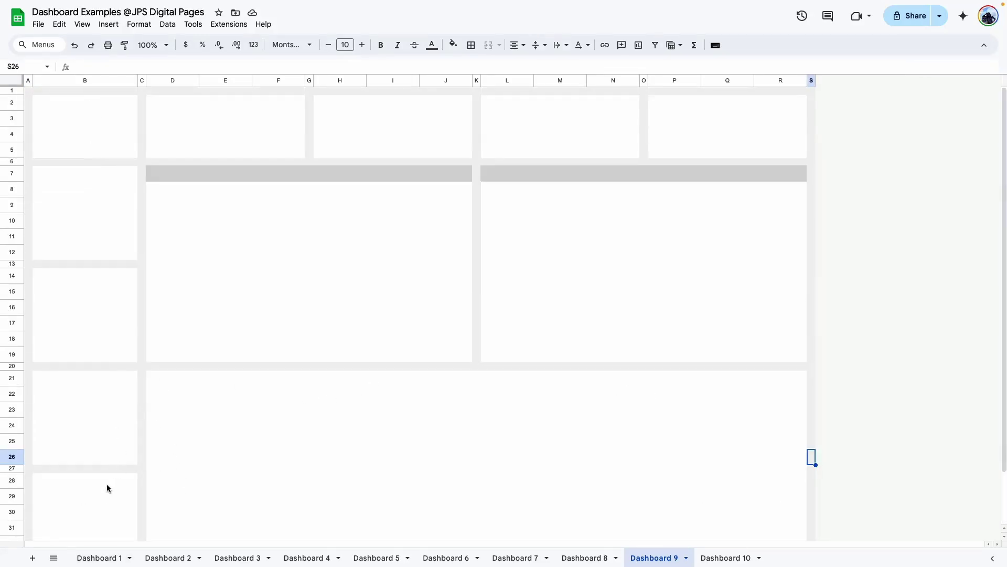
scroll(106, 484, "down", 2)
left_click(71, 465)
left_click(79, 364)
scroll(82, 274, "up", 2)
left_click(86, 210)
scroll(645, 447, "down", 1)
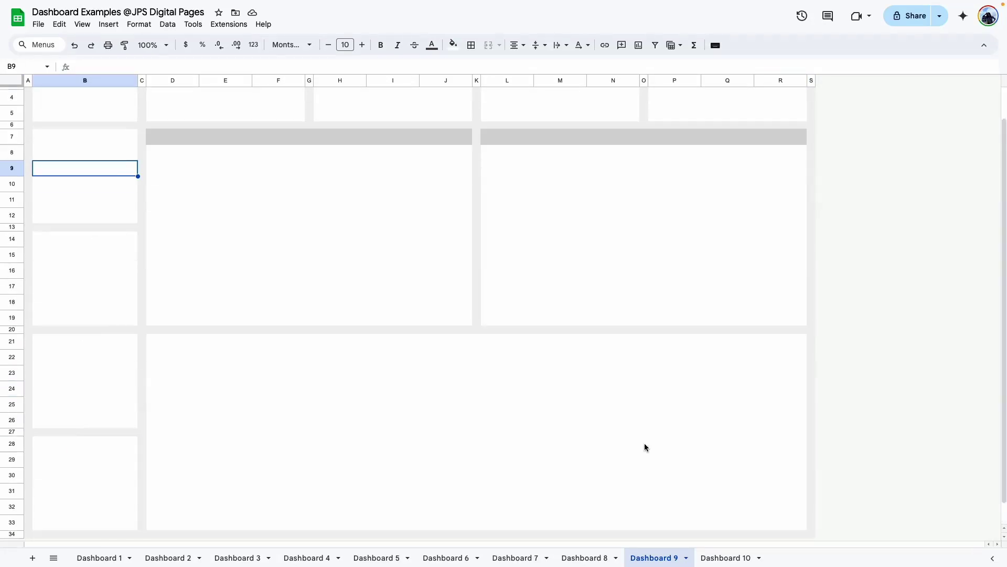
Step: Switch to the Dashboard 10 sheet and scroll through it
left_click(713, 561)
scroll(374, 369, "down", 2)
scroll(374, 368, "up", 2)
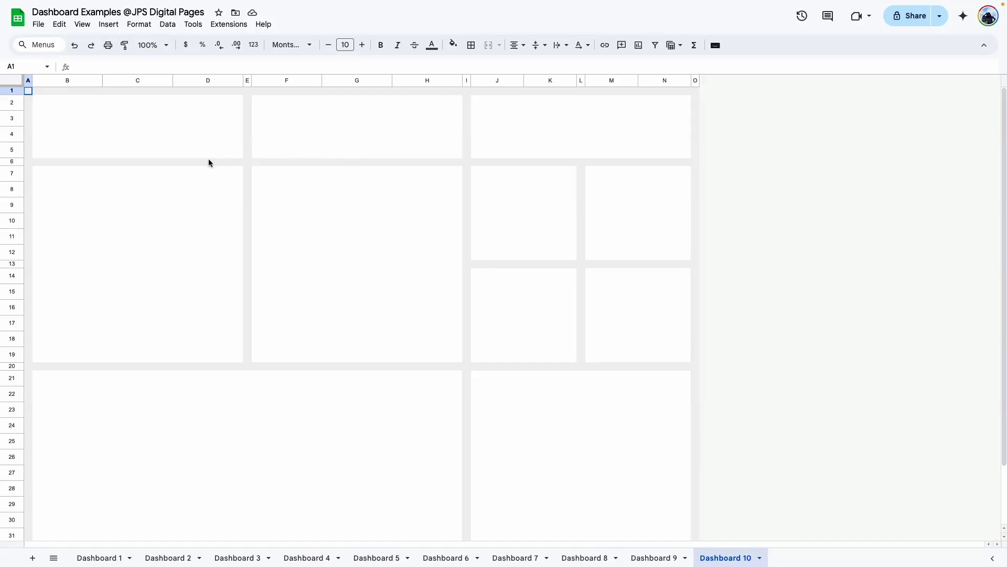
Step: Select Dashboard 10's top cards B2:D5, F2:H5, J2:N5 and the tall cards B7:D19, F7:H19
left_click(212, 125)
left_click(379, 132)
left_click(548, 131)
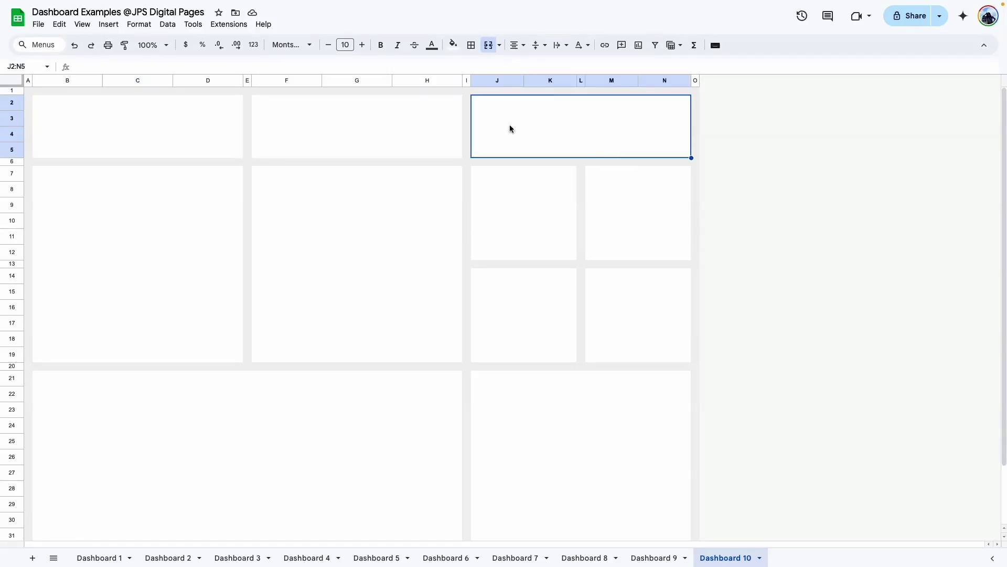
left_click(180, 292)
left_click(310, 231)
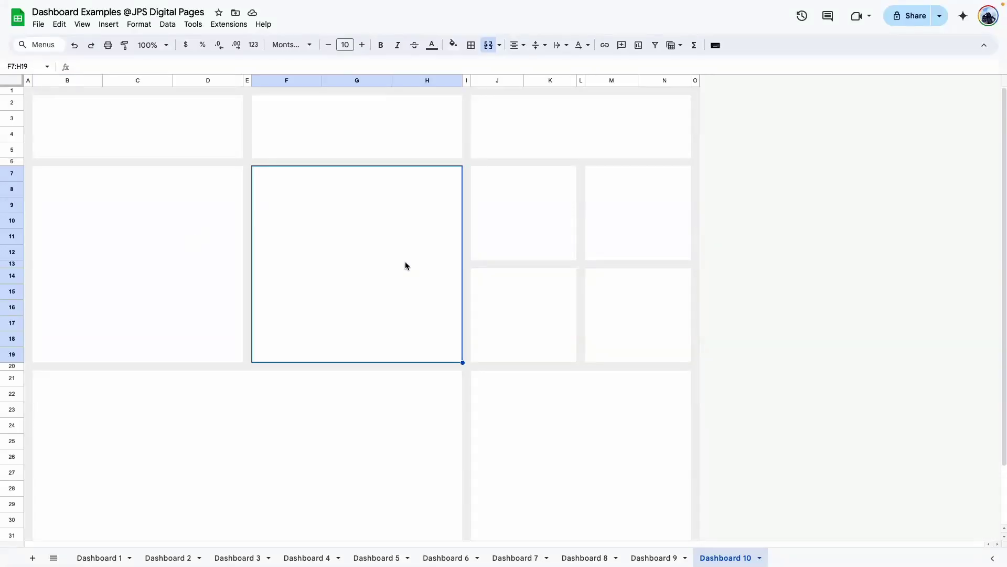
scroll(405, 262, "down", 3)
Step: Select the wide bottom cards B21:H33, J21:N33 and the small cards M7:N12, J7:K12, J14:K19
left_click(234, 369)
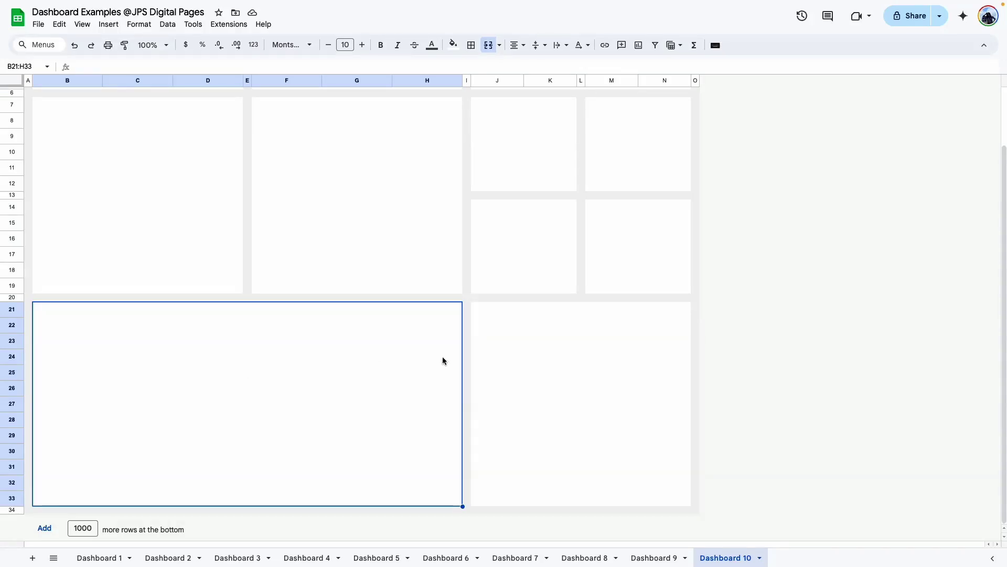
left_click(634, 418)
scroll(540, 227, "up", 2)
left_click(662, 219)
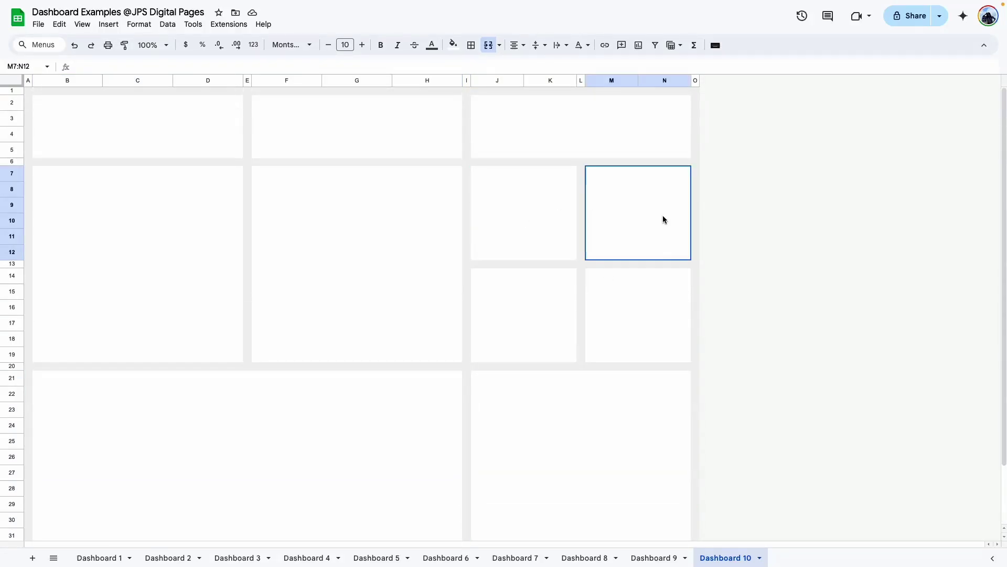
left_click(522, 197)
left_click(546, 310)
left_click(655, 215)
left_click(498, 493)
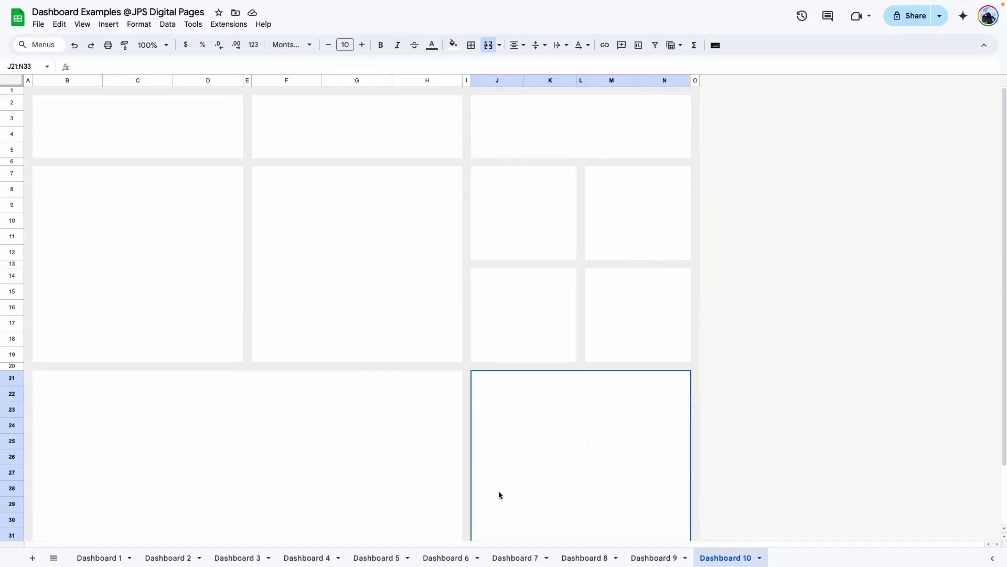
left_click(388, 502)
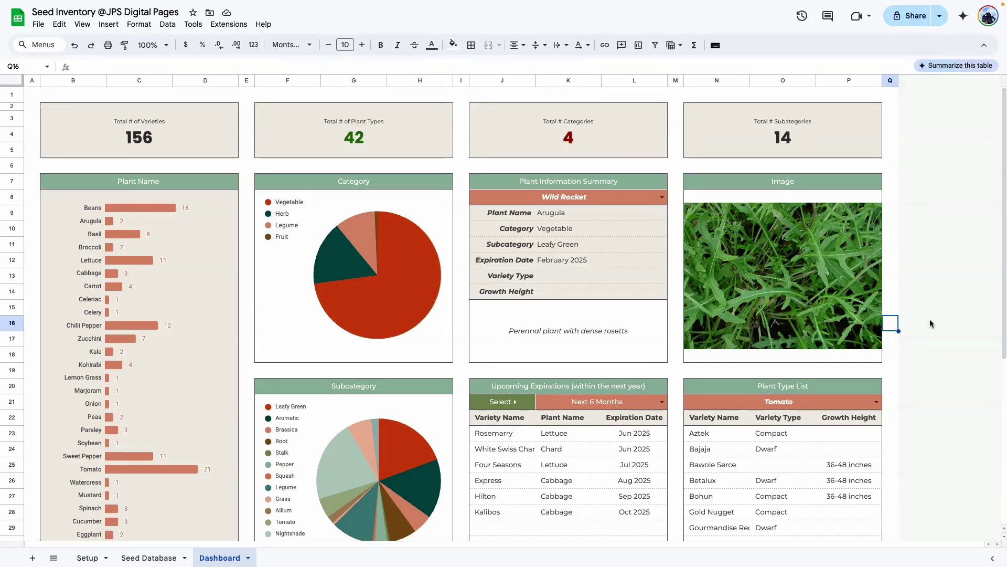
Step: Browse the Seed Inventory's Seed Database sheet
left_click(131, 558)
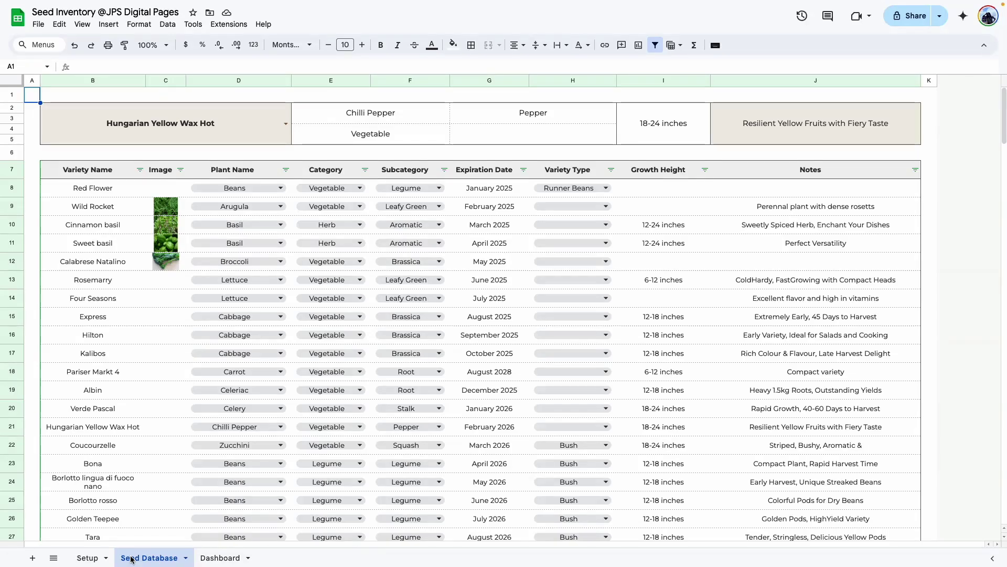
scroll(172, 391, "down", 5)
scroll(172, 390, "down", 3)
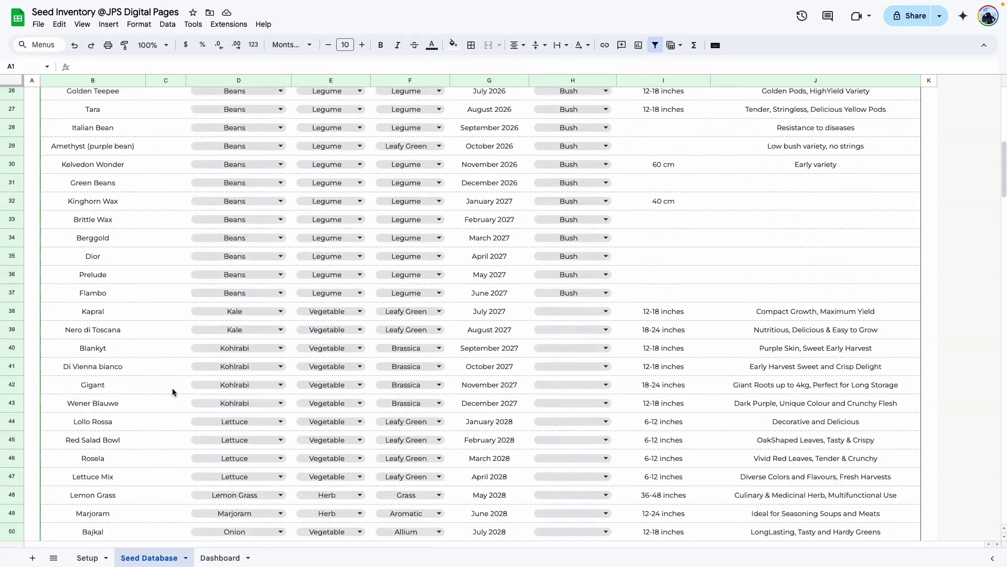
scroll(172, 390, "up", 10)
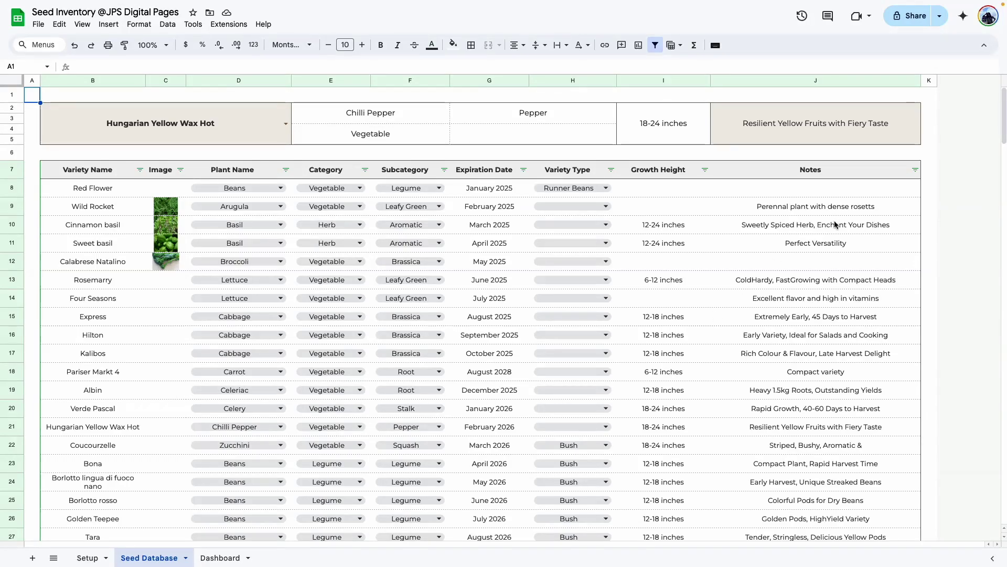
scroll(524, 268, "down", 1)
scroll(524, 268, "up", 1)
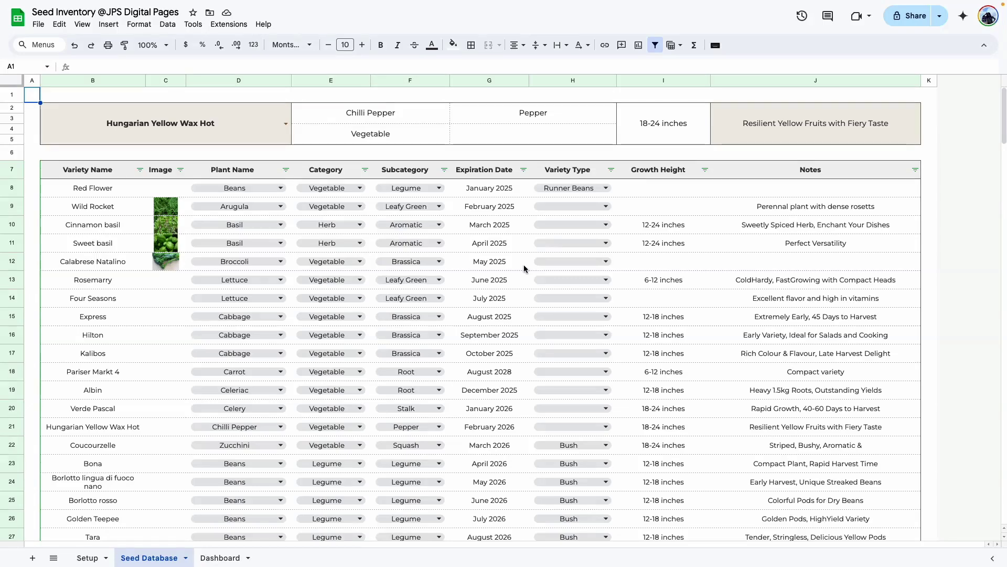
Step: Back on the Dashboard sheet, choose Calabrese Natalino in the plant summary dropdown
left_click(215, 556)
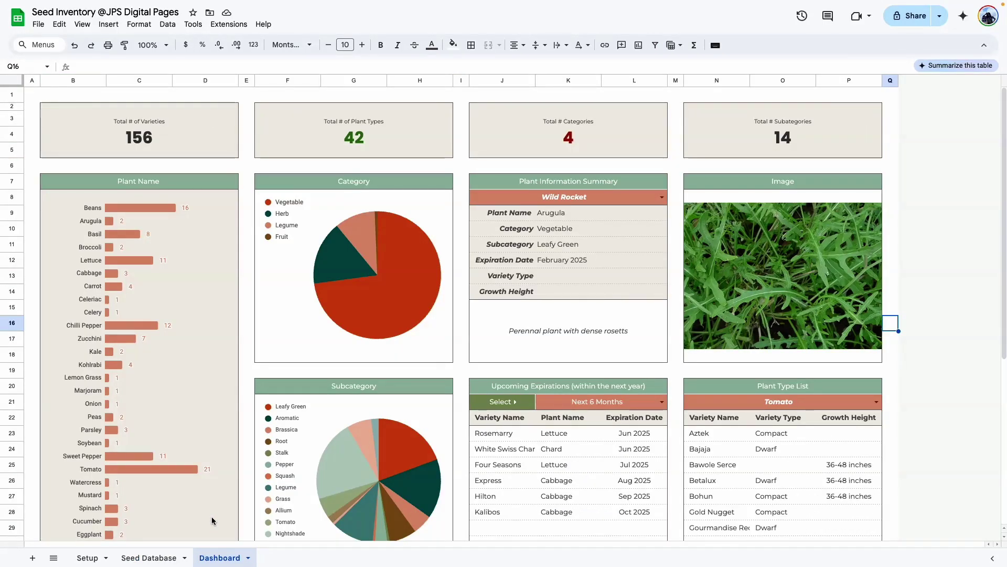
scroll(164, 323, "down", 1)
scroll(164, 323, "up", 1)
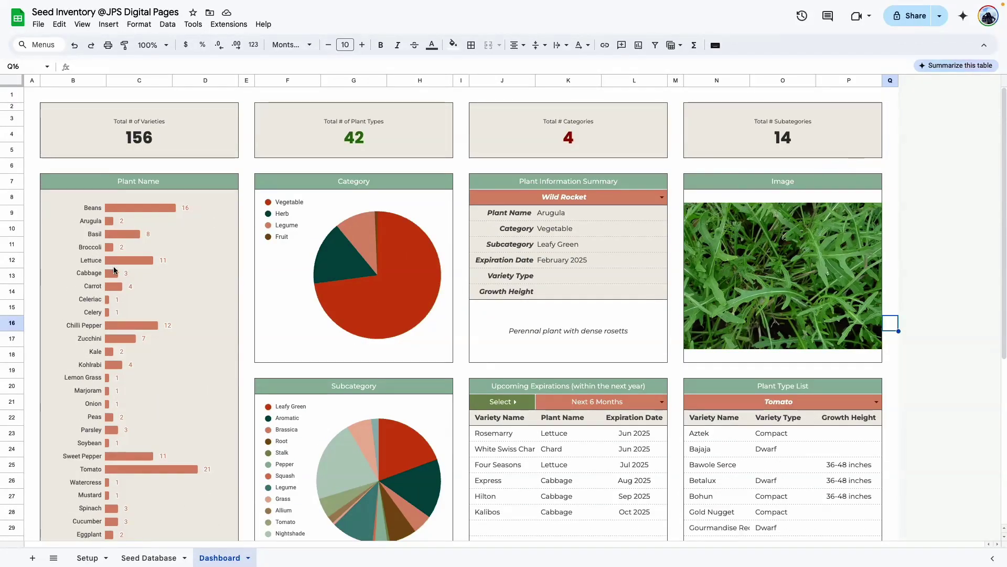
scroll(113, 266, "down", 5)
scroll(145, 218, "up", 6)
scroll(420, 449, "down", 6)
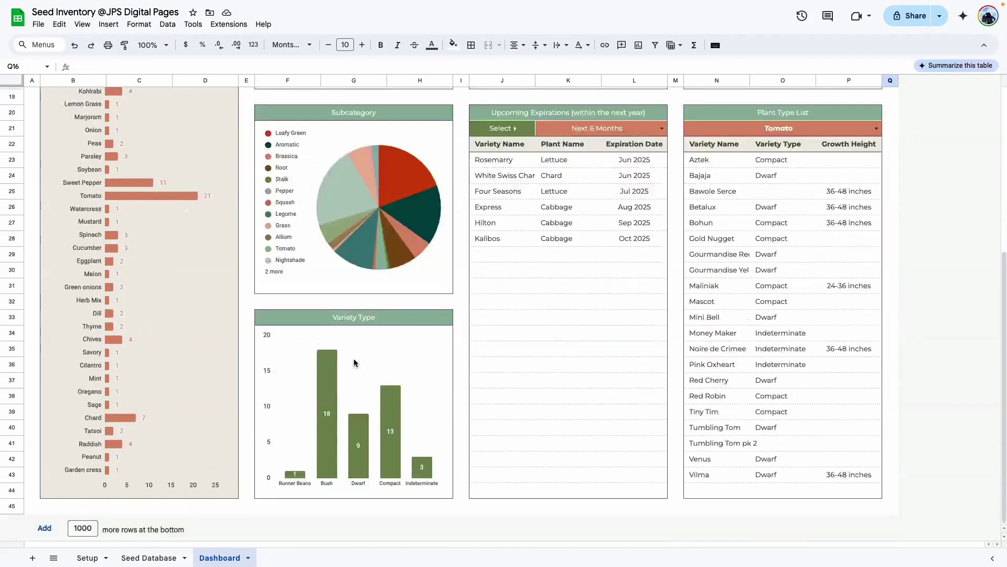
scroll(359, 352, "up", 4)
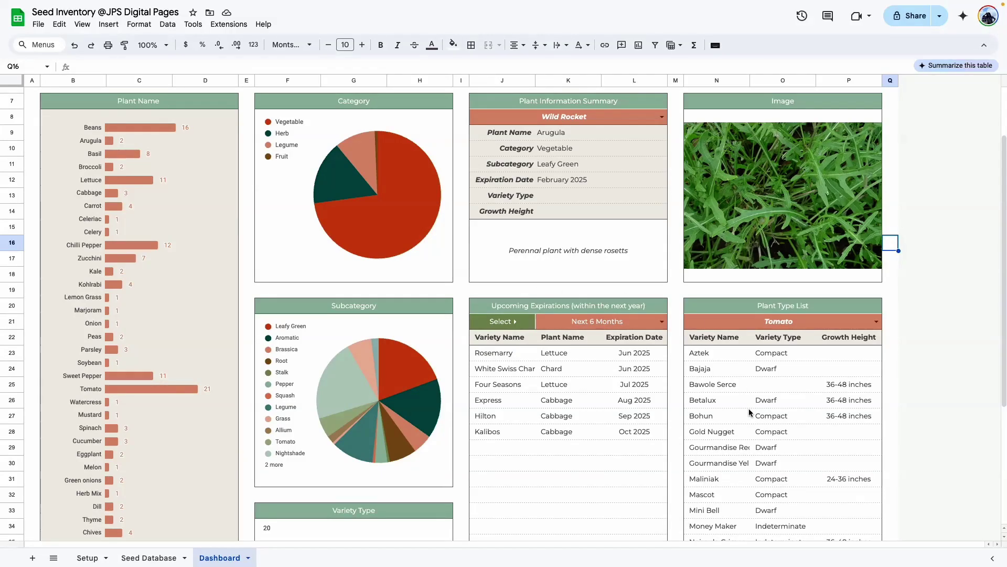
scroll(748, 412, "up", 2)
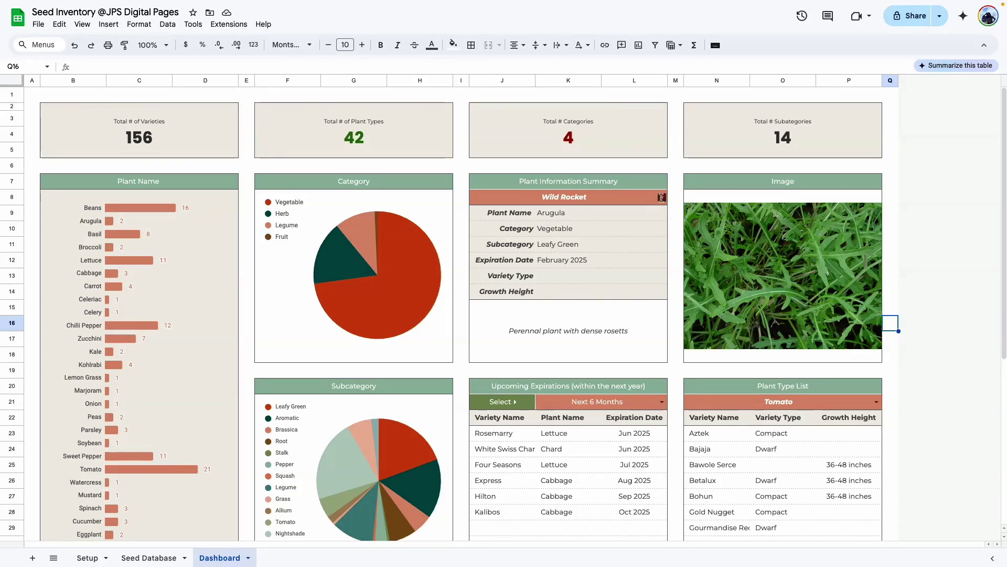
left_click(662, 197)
left_click(544, 270)
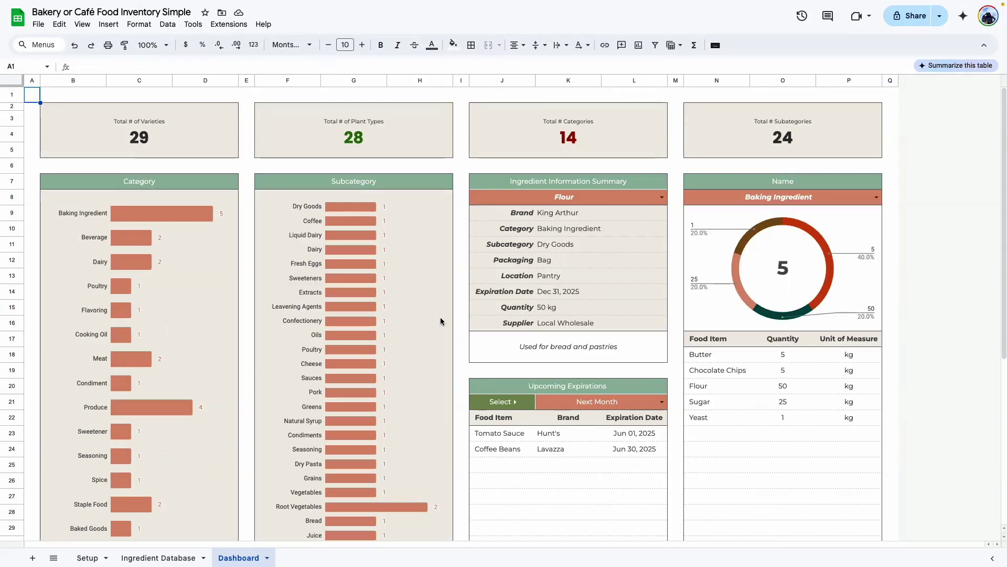
left_click(456, 329)
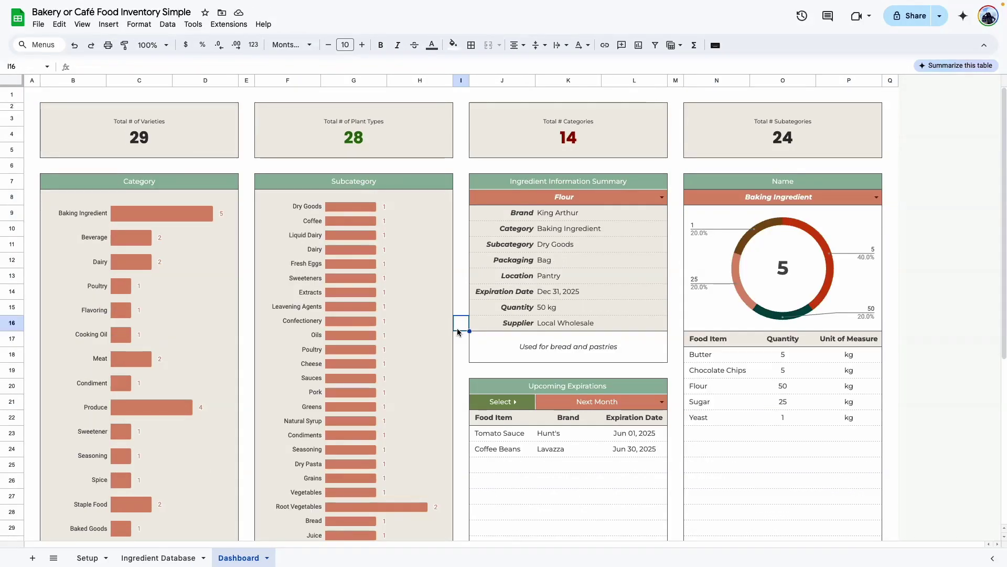
Step: Look over the bakery dashboard and its Ingredient Database sheet, then return to Dashboard
scroll(454, 335, "down", 1)
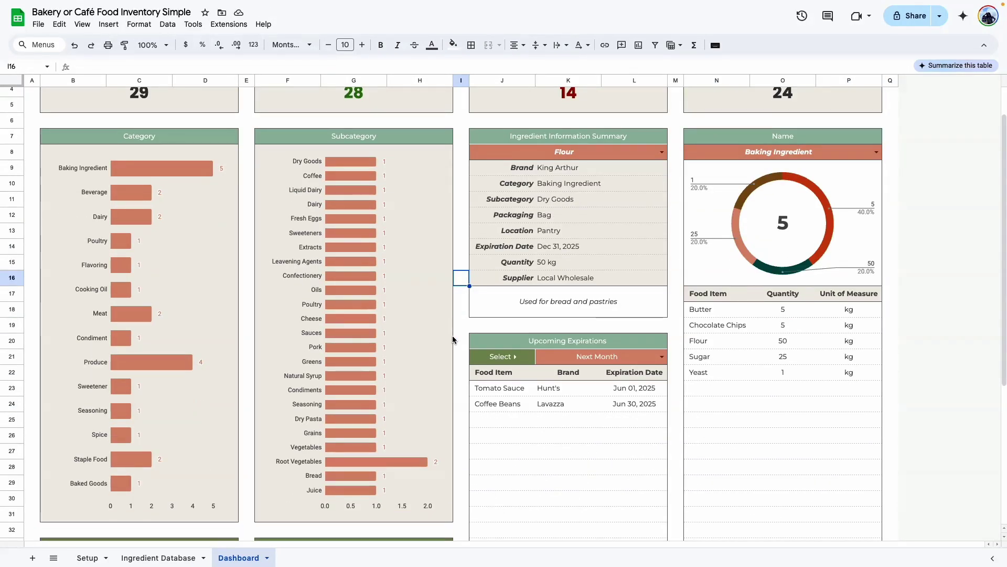
scroll(442, 333, "up", 1)
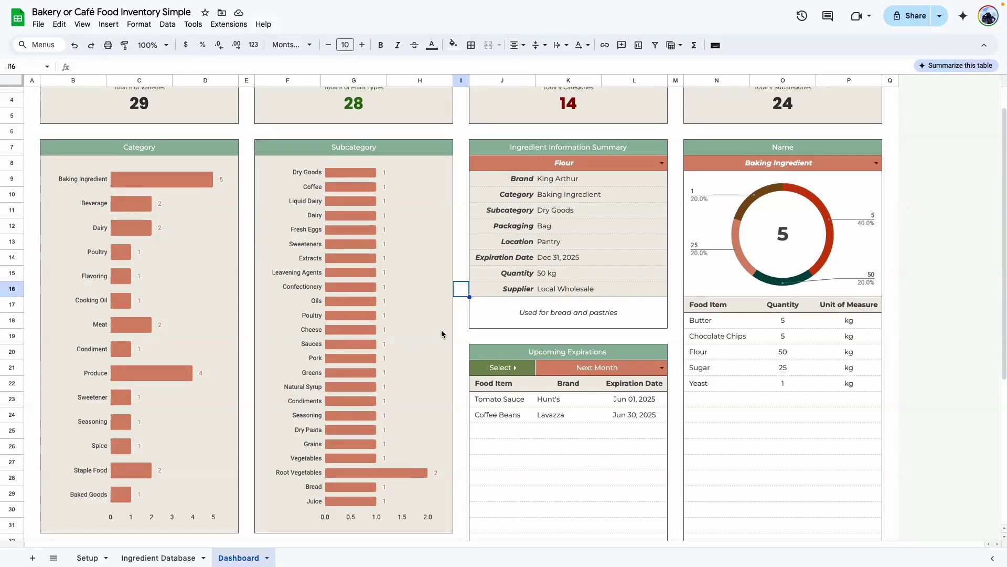
left_click(159, 558)
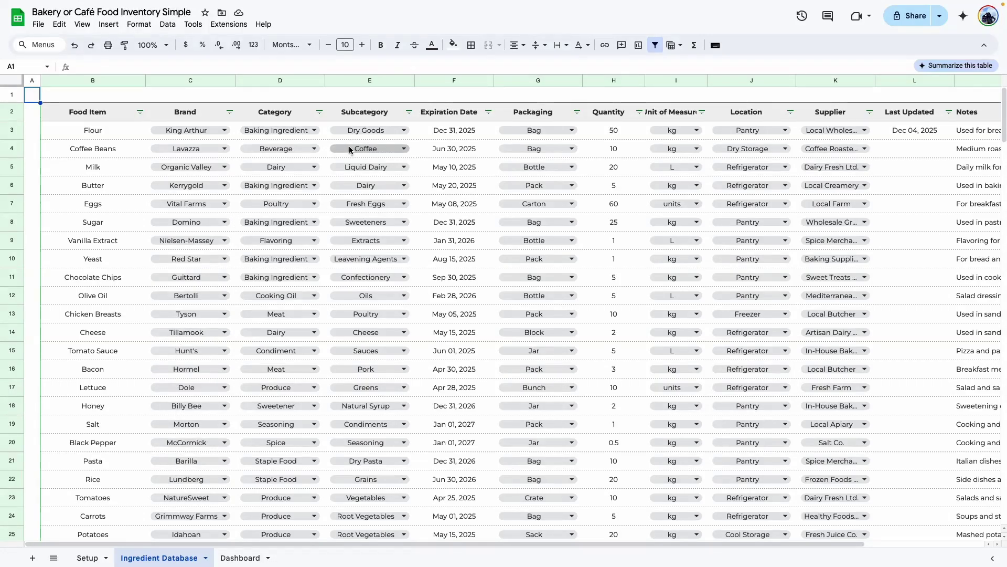
left_click(241, 557)
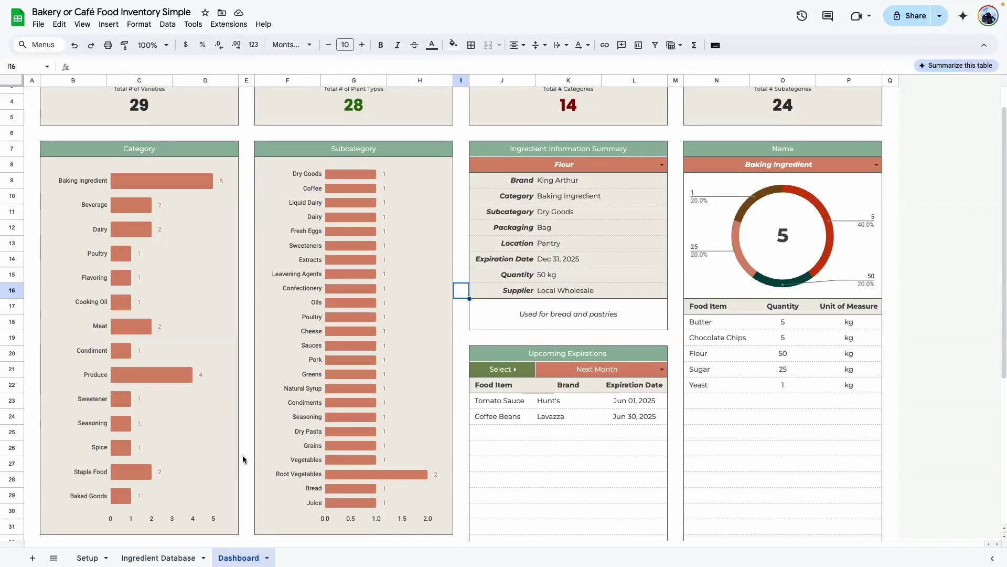
scroll(660, 328, "down", 3)
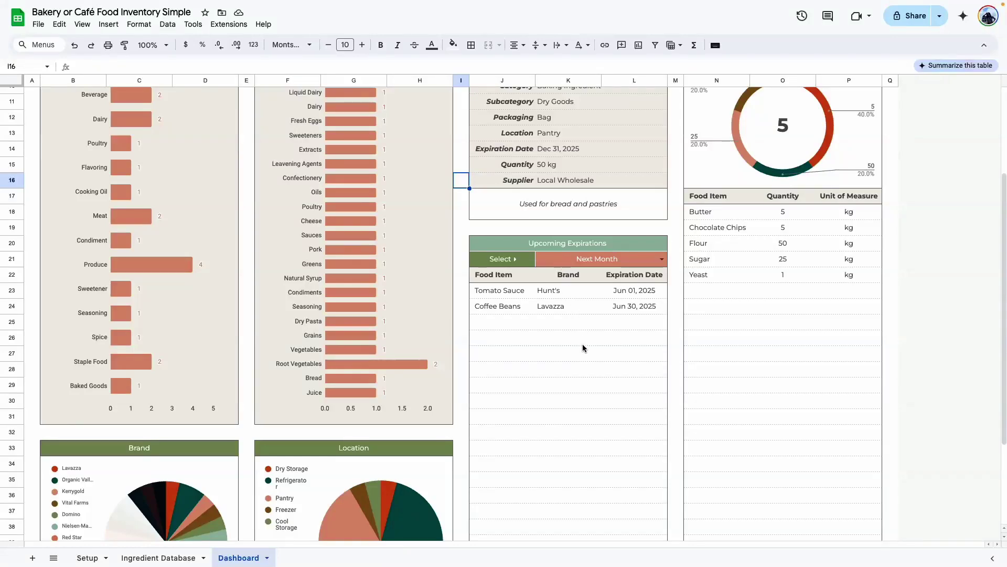
scroll(582, 344, "up", 4)
scroll(659, 150, "down", 7)
Step: Switch Upcoming Expirations through This Month and Next Month, ending on Next 6 Months
left_click(660, 146)
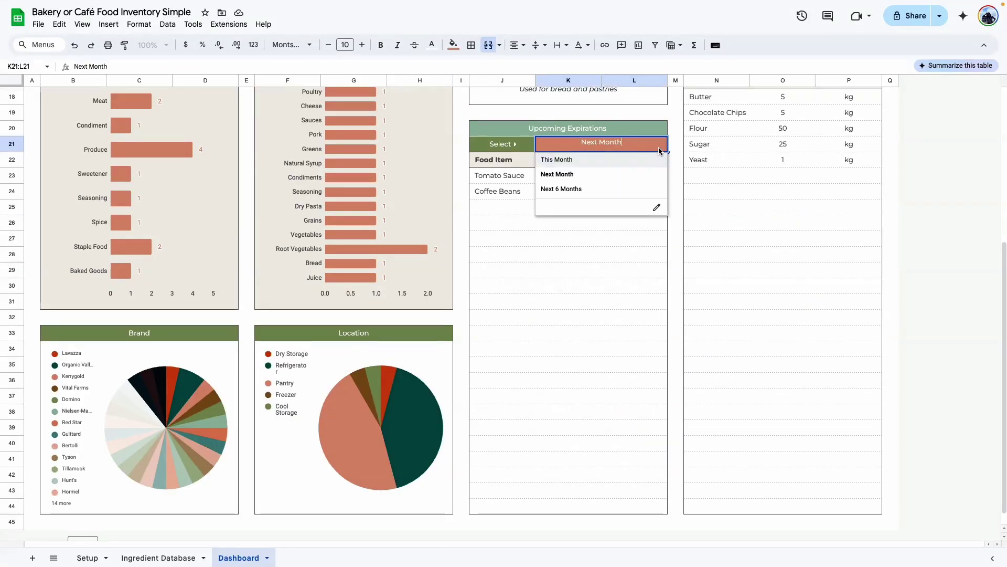
left_click(568, 160)
left_click(662, 144)
left_click(548, 174)
left_click(661, 144)
left_click(574, 189)
left_click(563, 294)
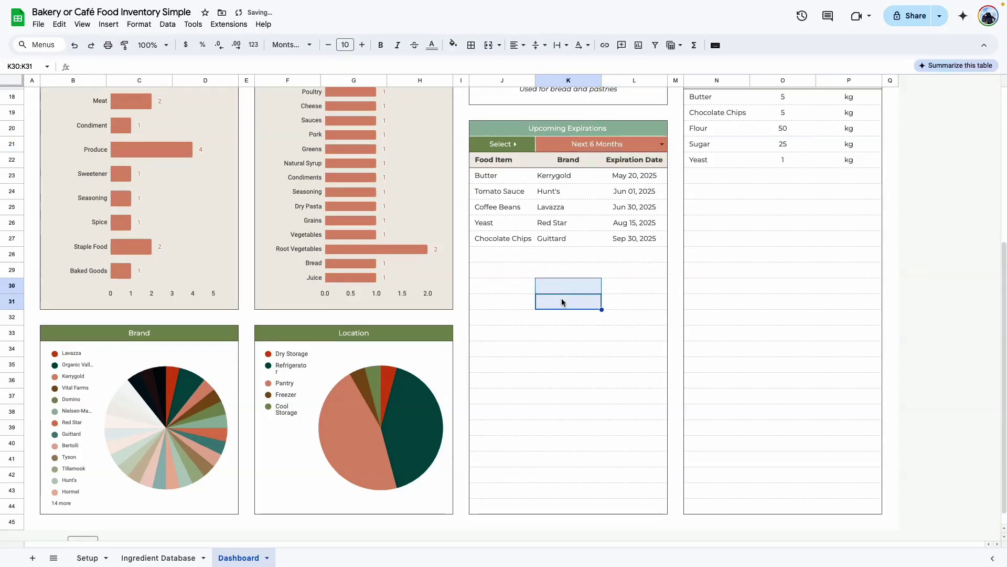
scroll(562, 297, "up", 4)
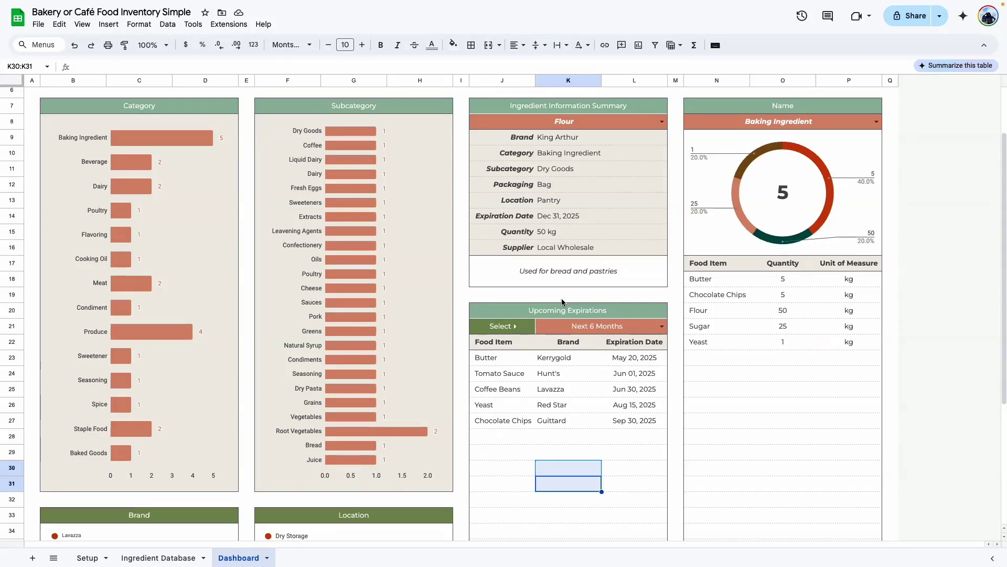
scroll(561, 303, "up", 2)
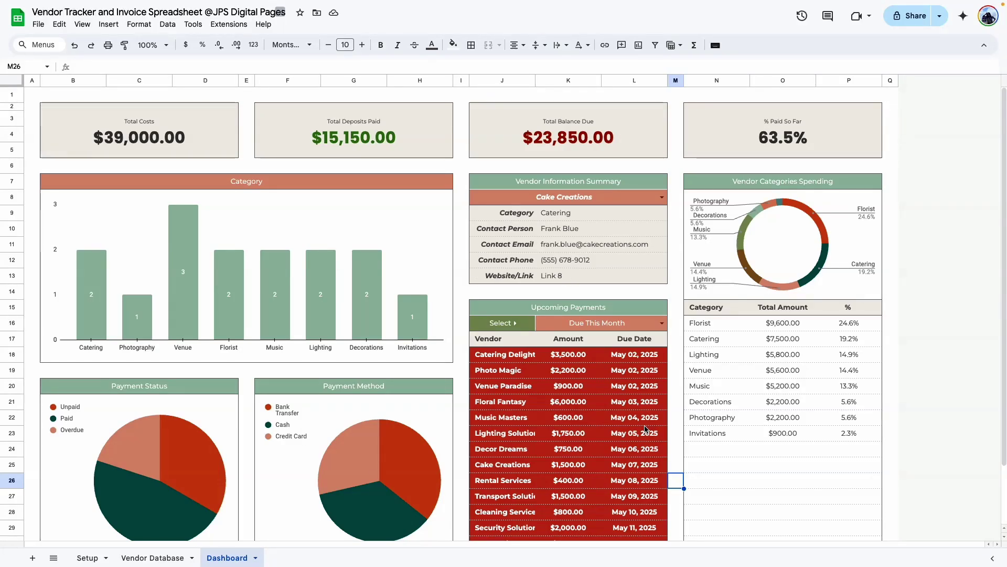
Step: Browse the Vendor Database sheet, then return to and scroll through the Dashboard
left_click(152, 557)
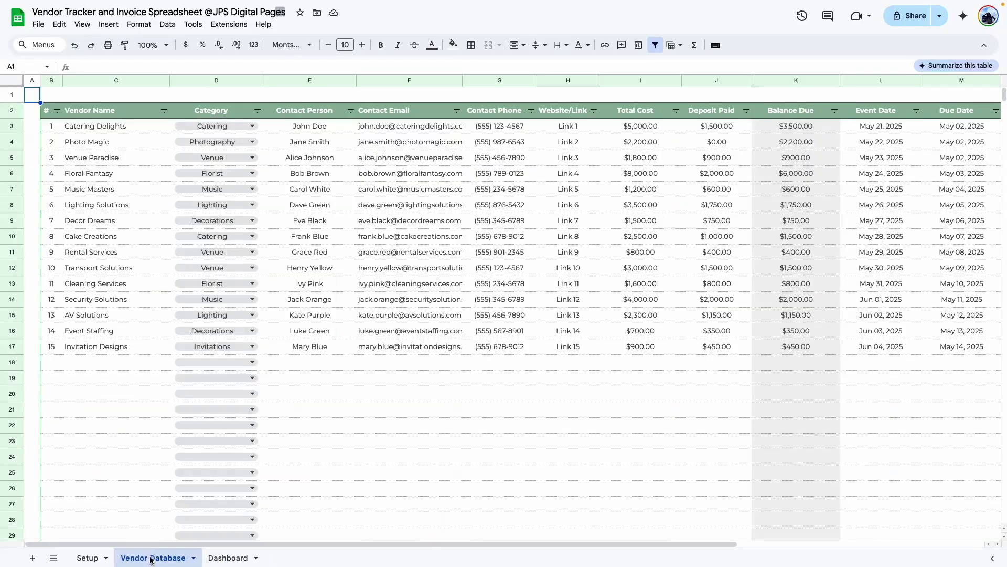
left_click(492, 432)
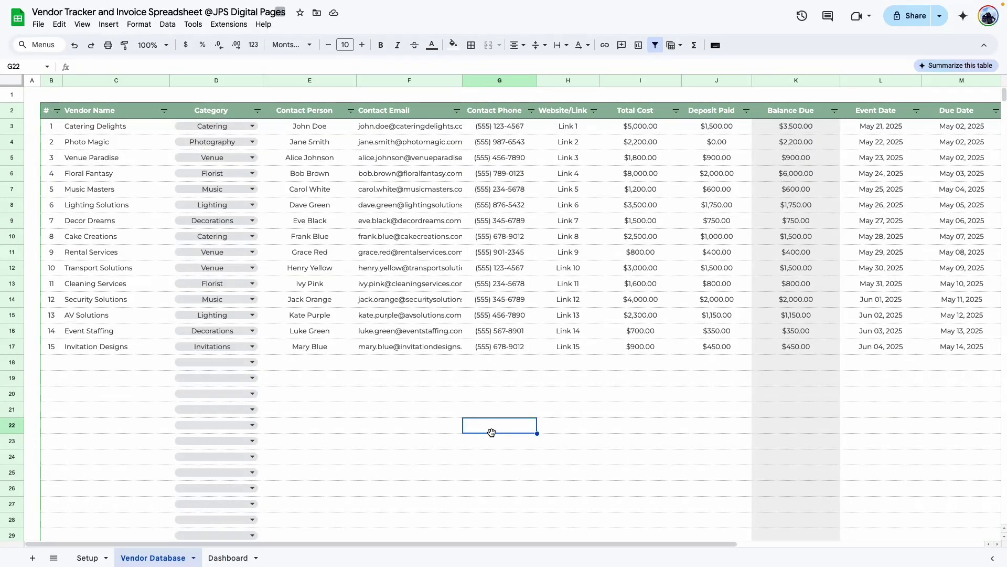
left_click(228, 557)
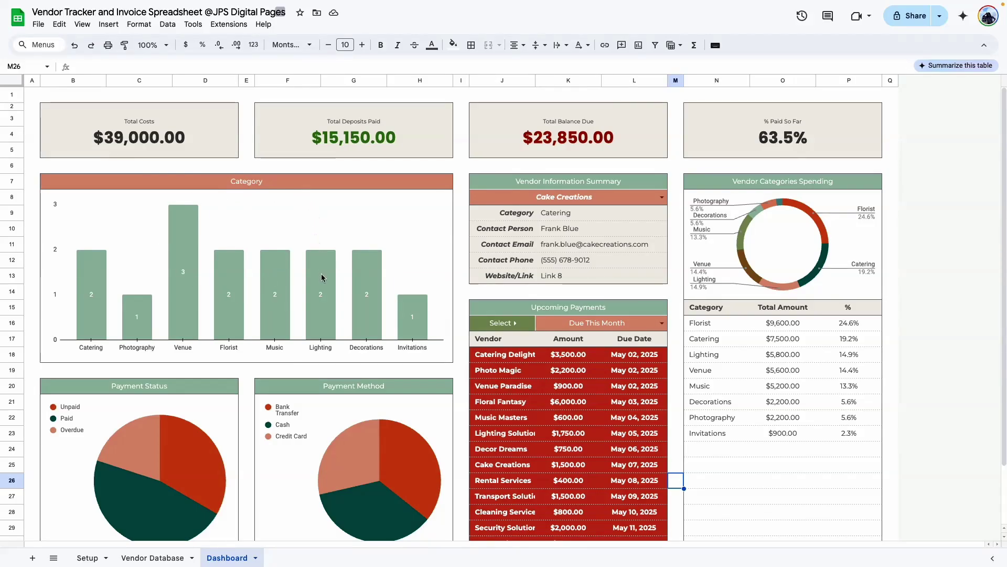
scroll(328, 277, "down", 1)
scroll(159, 443, "down", 3)
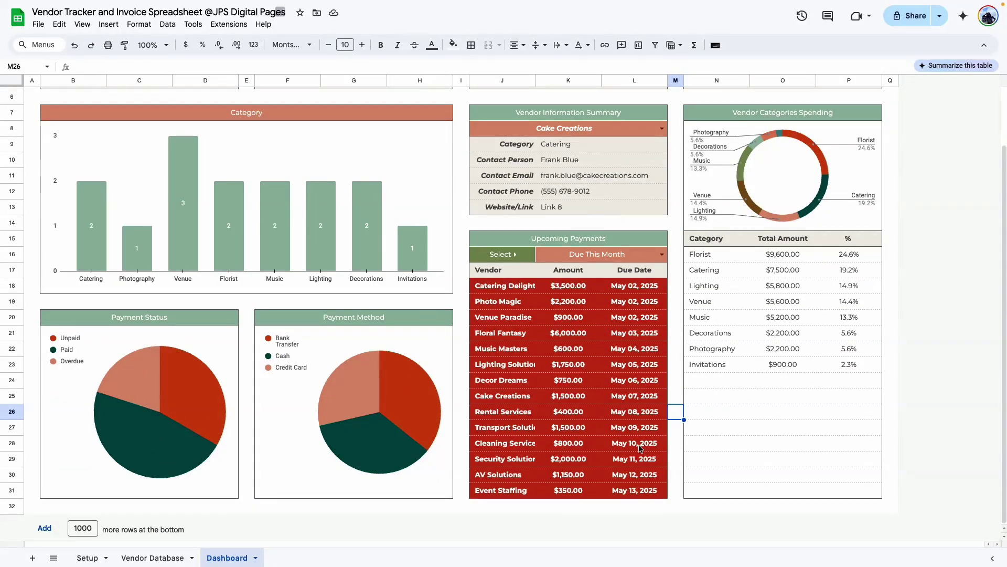
scroll(639, 480, "up", 2)
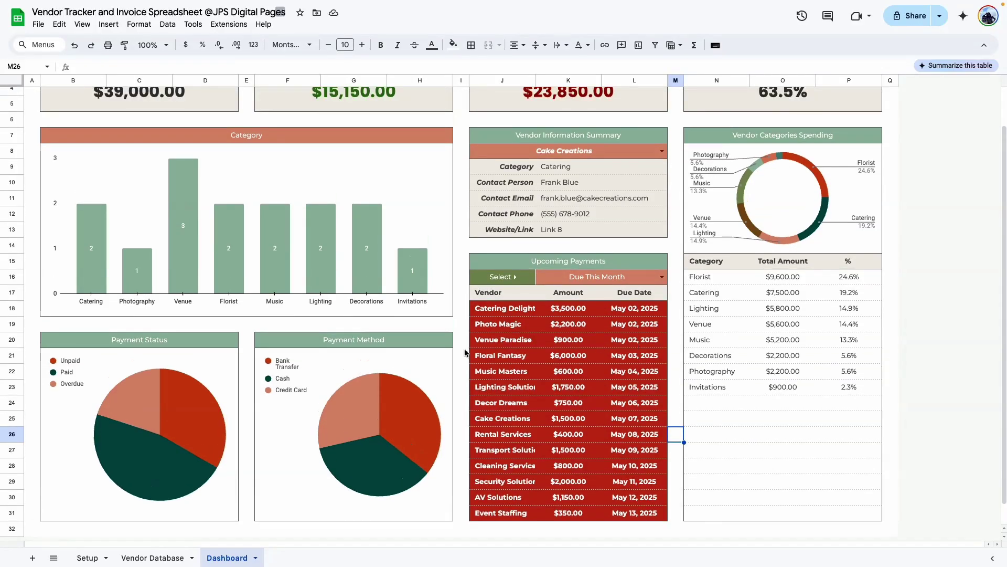
scroll(644, 216, "up", 3)
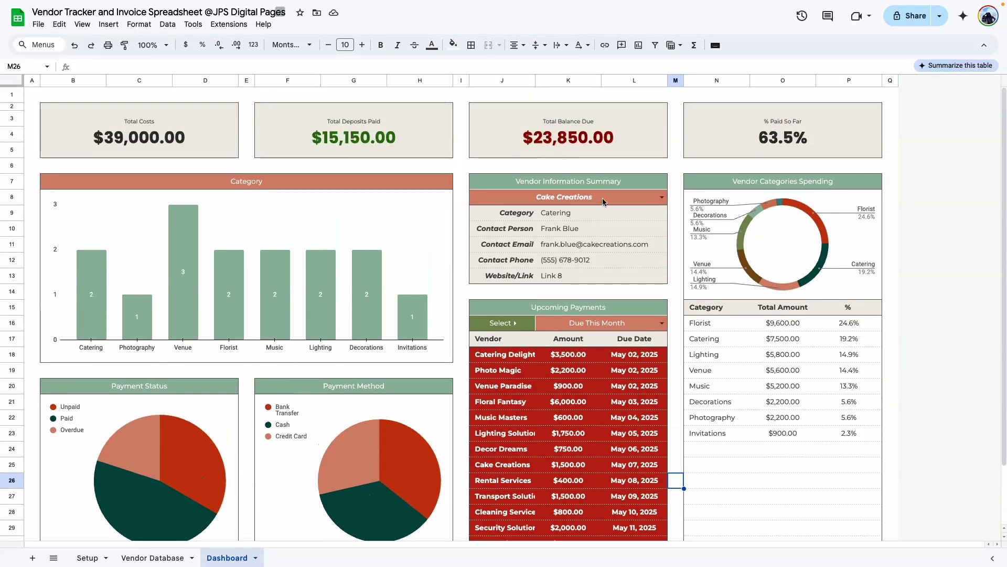
Step: Choose Lighting Solutions in the Vendor Information Summary dropdown
left_click(662, 198)
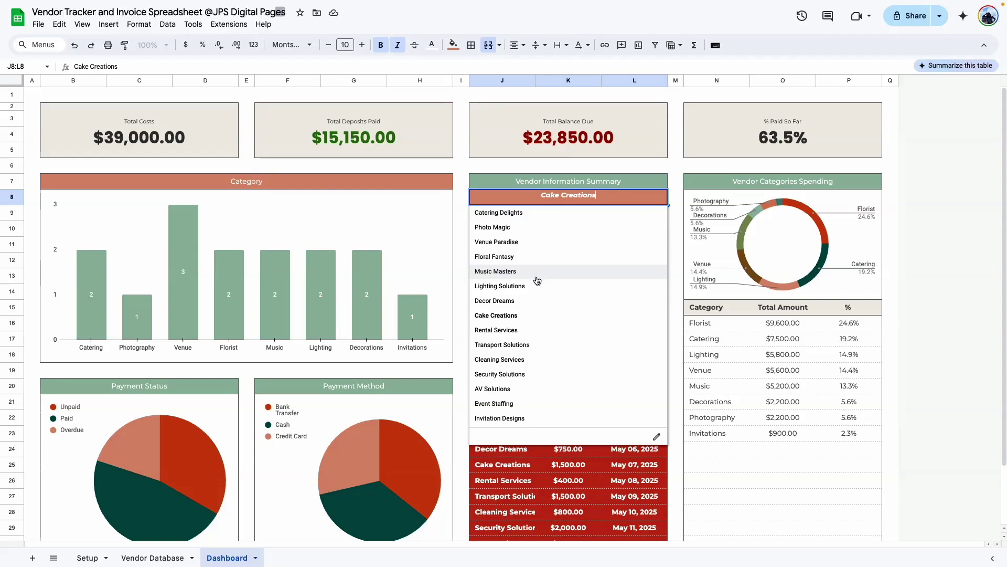
left_click(520, 287)
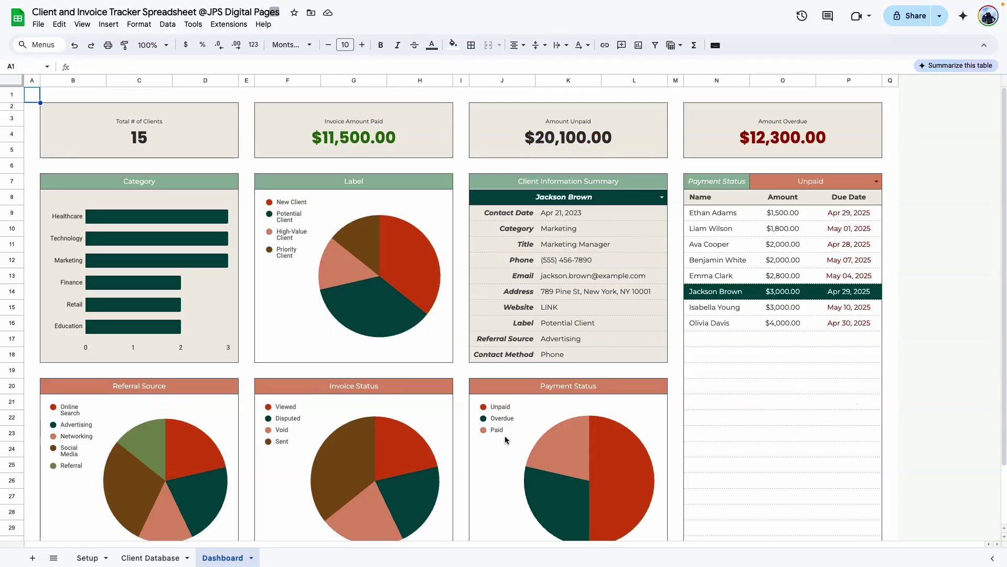
left_click(460, 424)
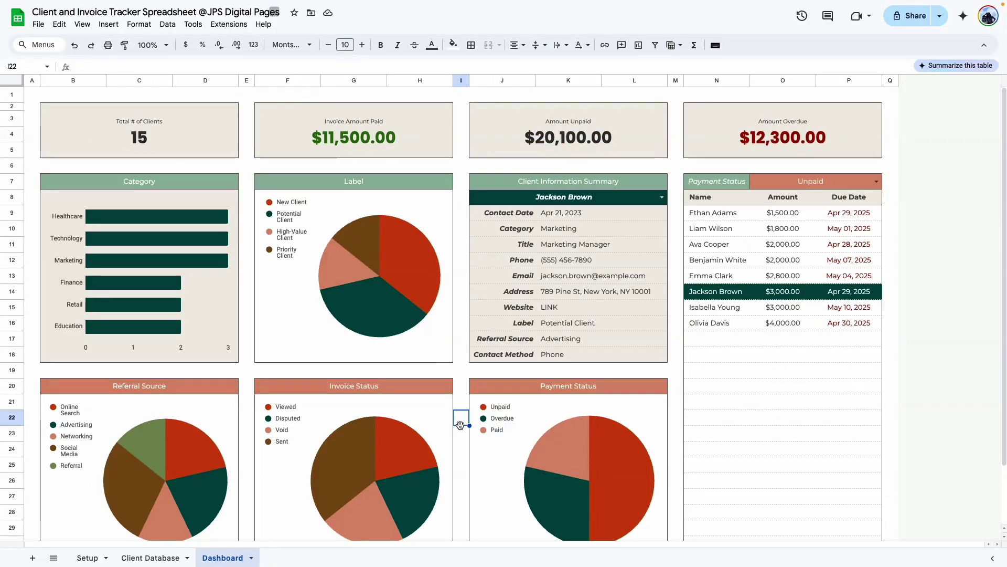
Step: Scroll across the Client Database sheet's columns and return to the Dashboard
left_click(141, 559)
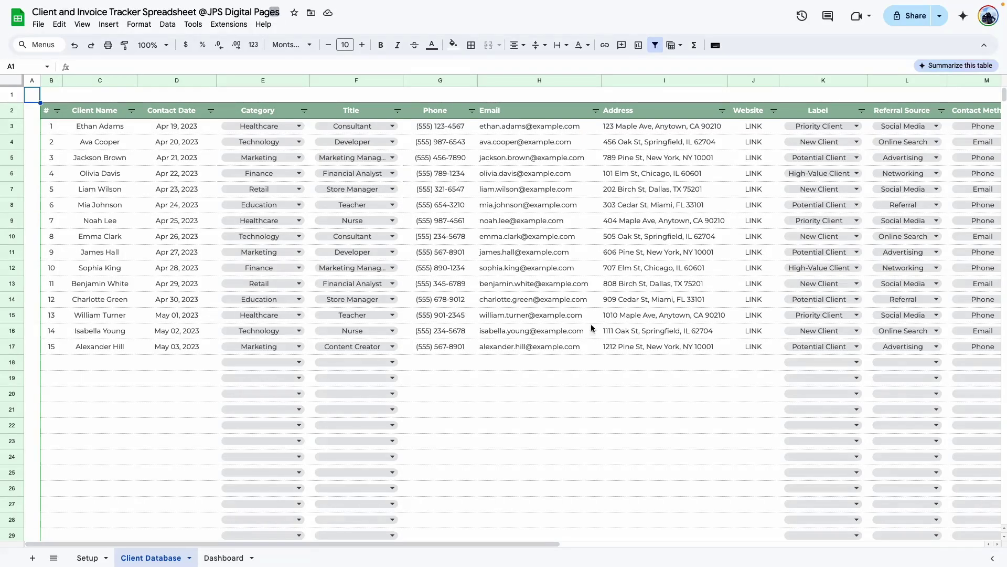
left_click_drag(540, 544, 888, 535)
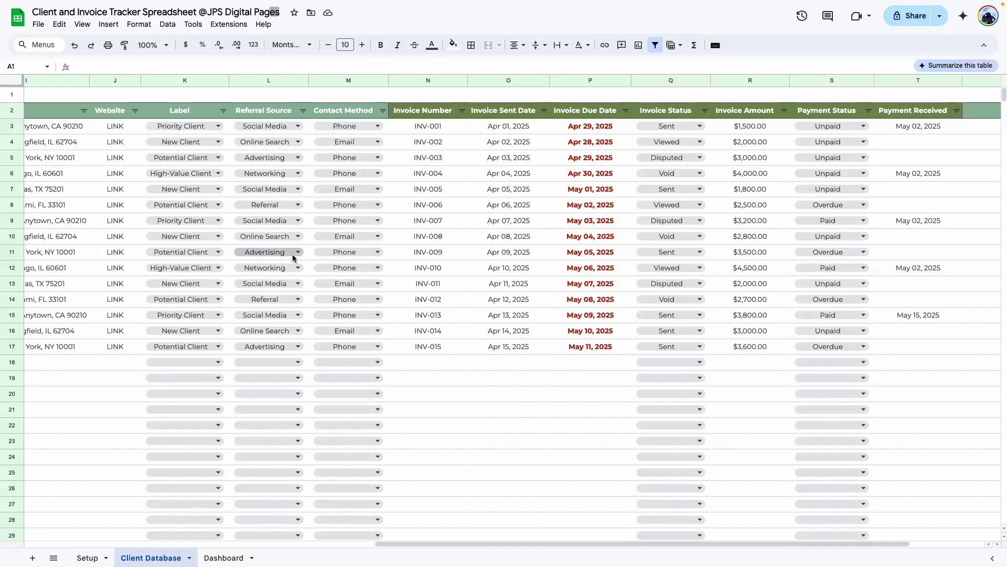
left_click_drag(573, 543, 670, 542)
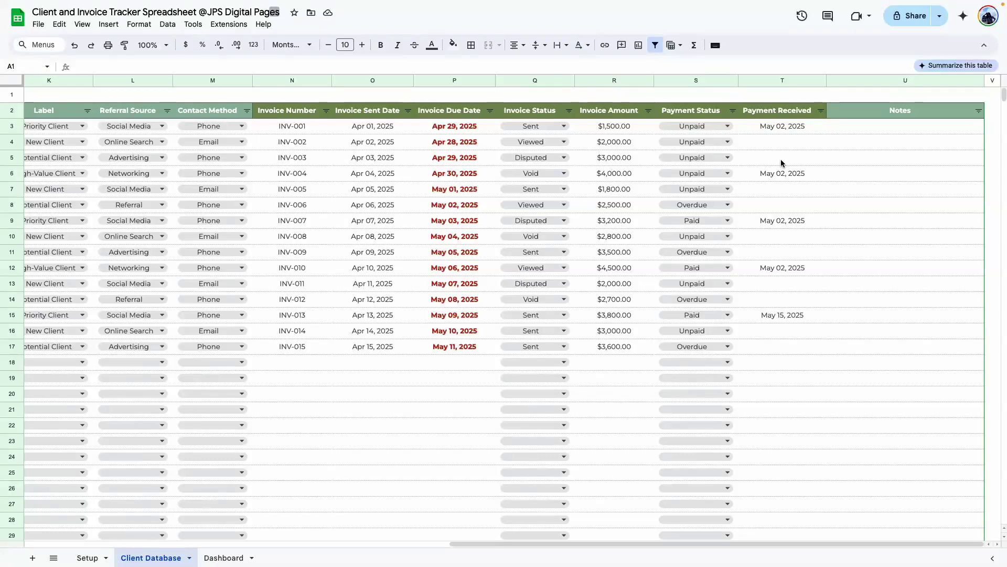
left_click_drag(679, 544, 236, 552)
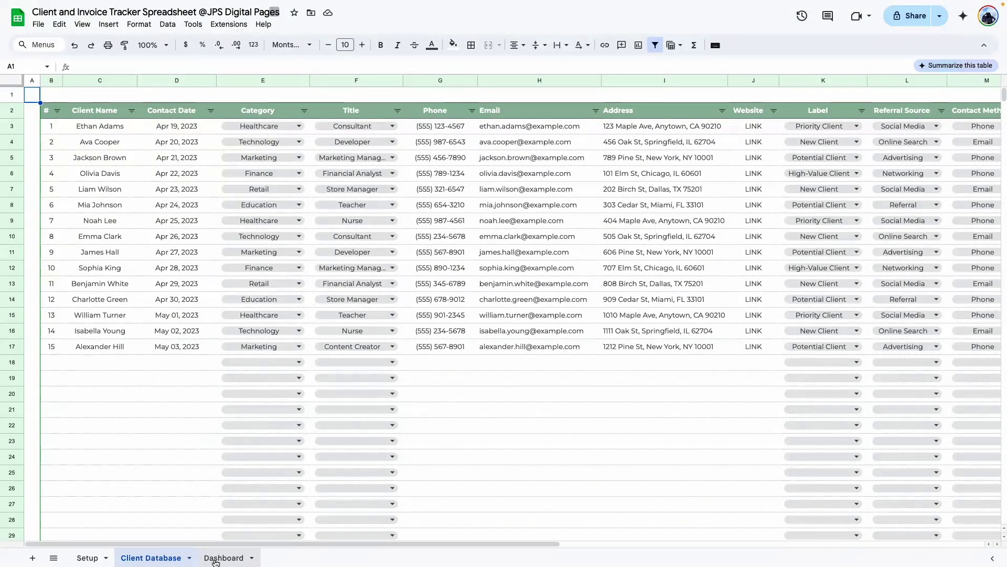
left_click(215, 560)
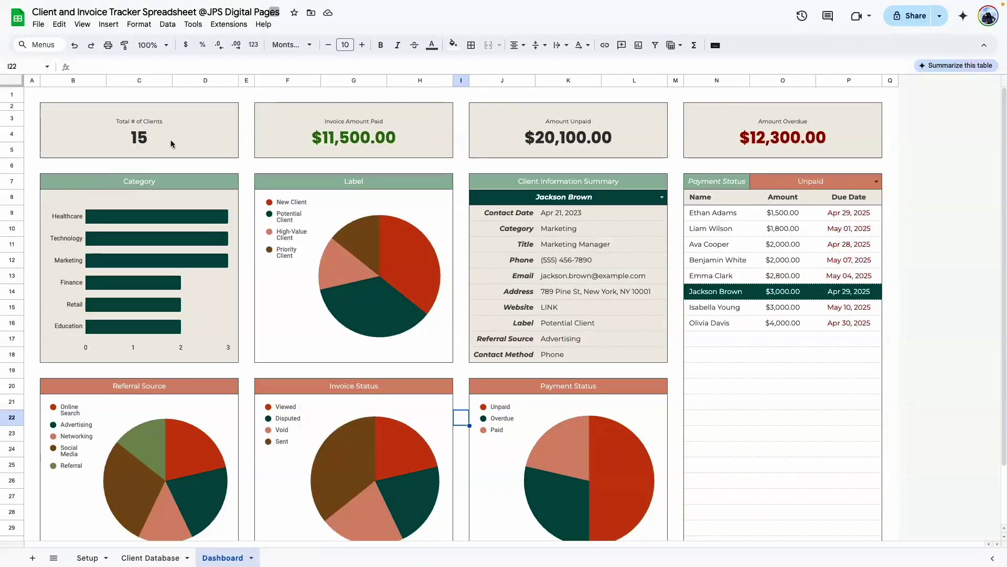
Step: Inspect the Invoice Amount Paid formula and glance at the Client Database sheet again
left_click(326, 140)
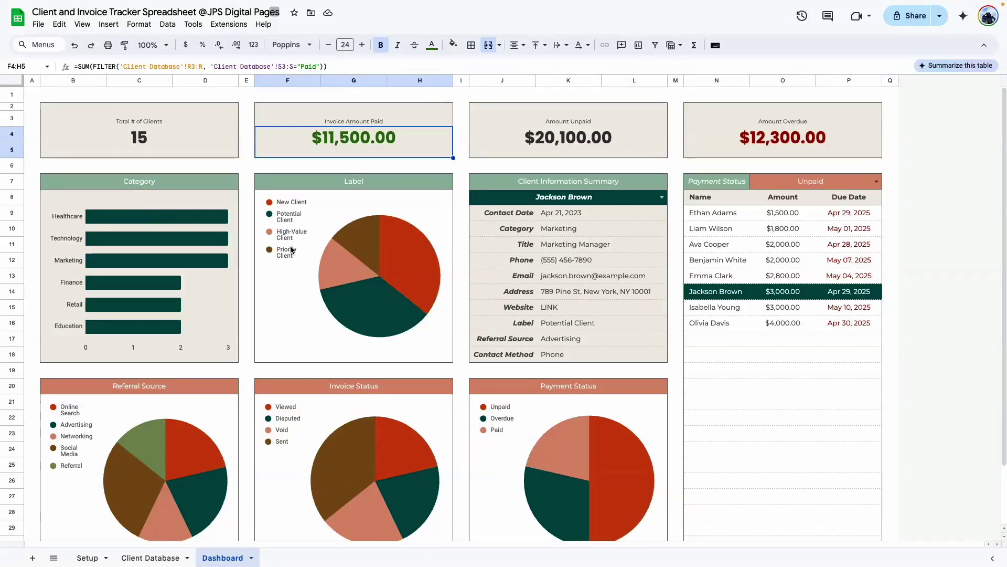
scroll(263, 291, "down", 1)
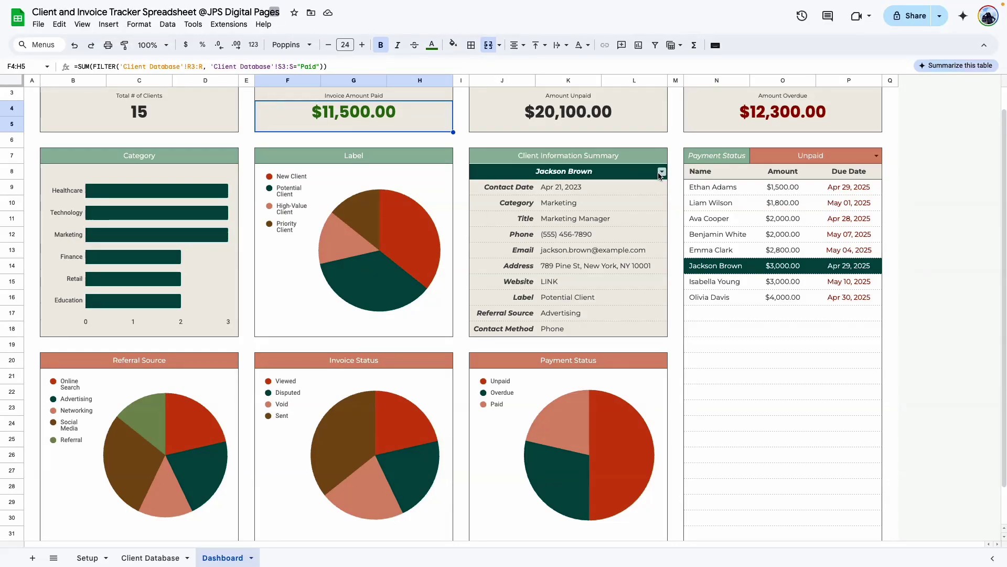
left_click(151, 557)
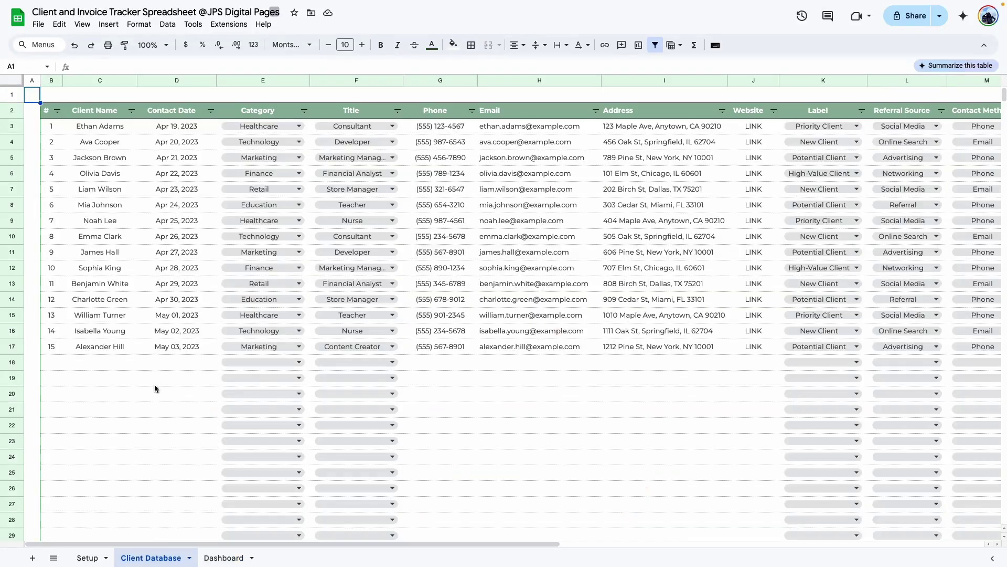
left_click(224, 558)
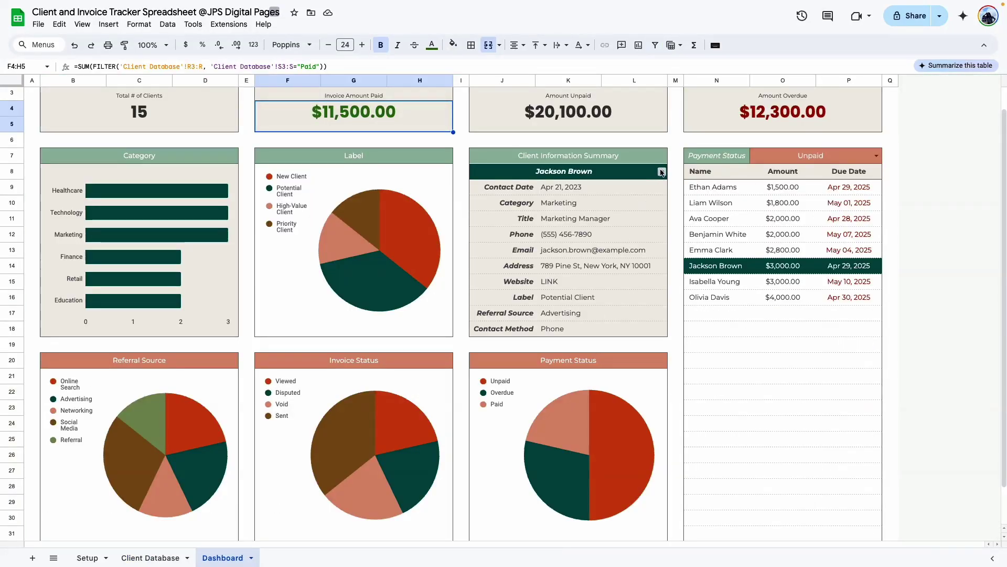
Step: Pick a different client in the Client Information Summary dropdown
left_click(661, 172)
left_click(520, 234)
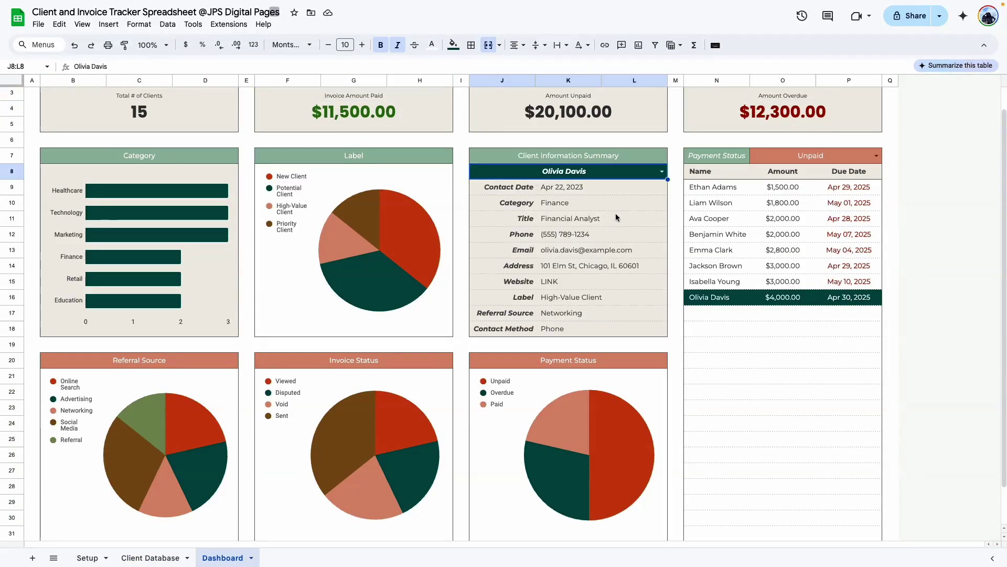
left_click(713, 376)
scroll(734, 394, "up", 1)
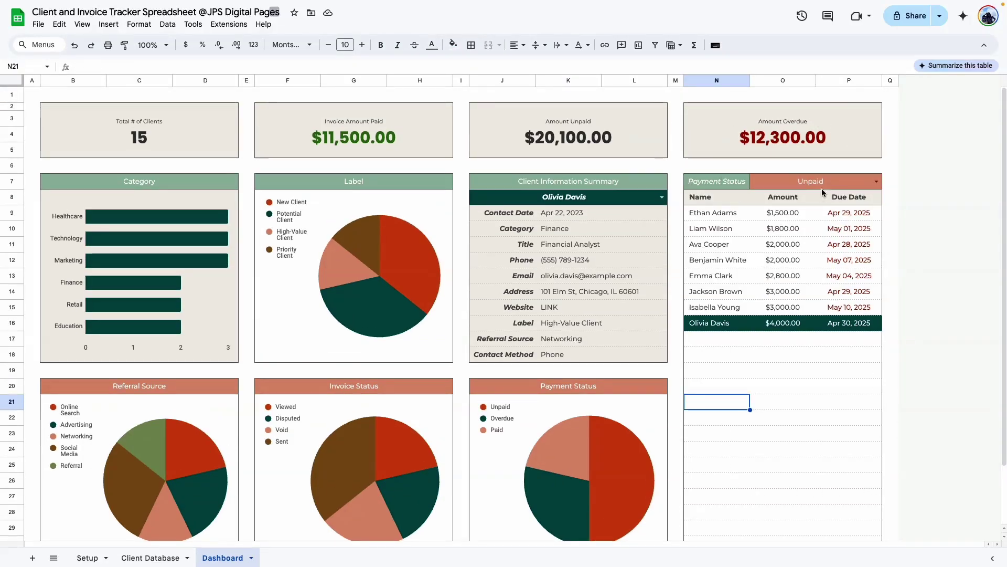
Step: Toggle the Payment Status filter to Paid, then back to Unpaid
left_click(876, 181)
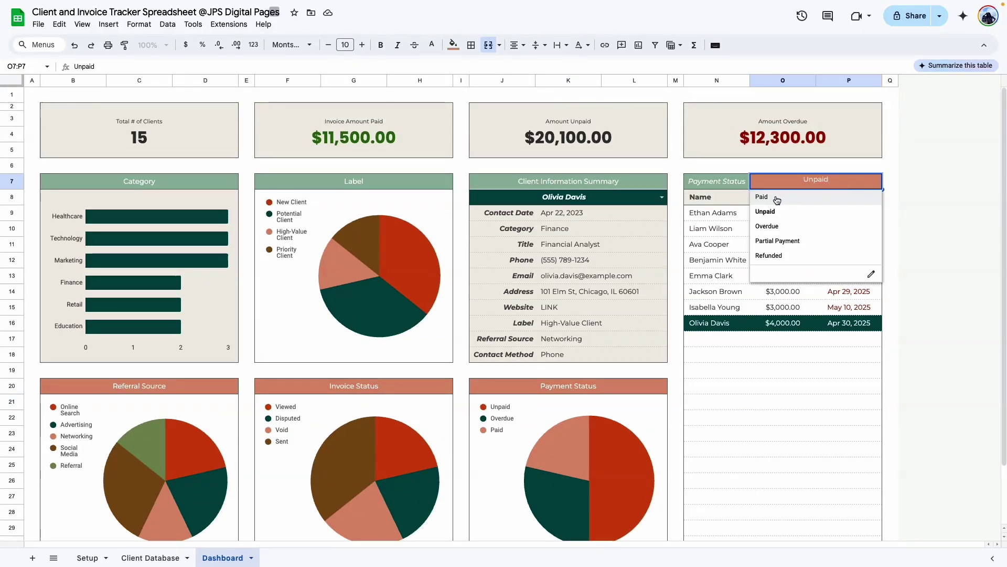
left_click(777, 197)
left_click(876, 181)
left_click(802, 212)
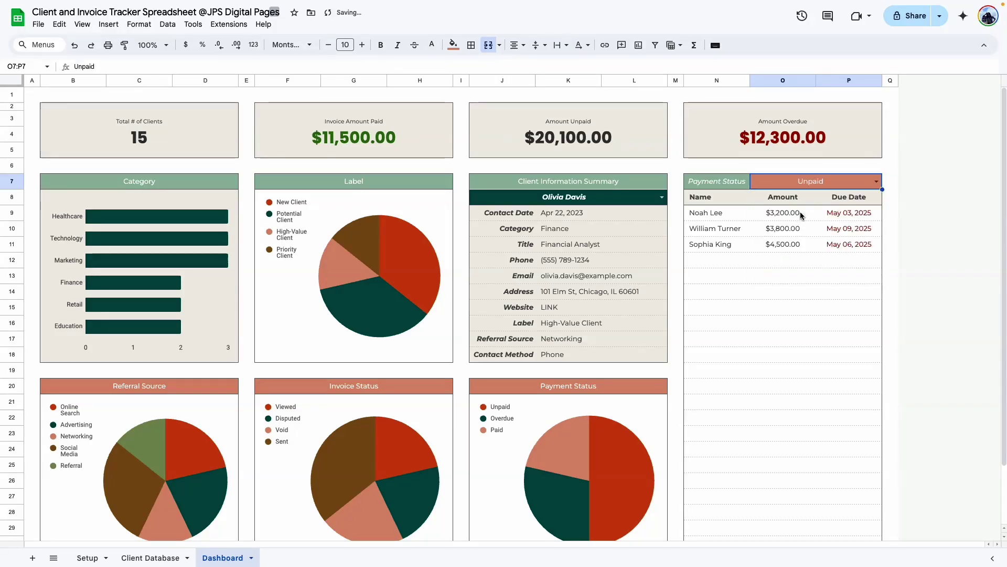
left_click(811, 418)
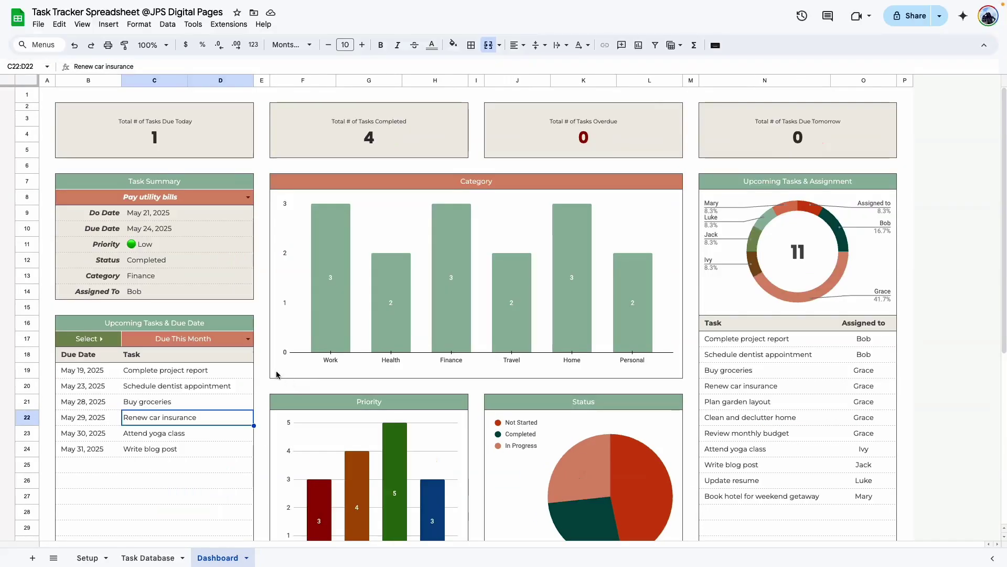
left_click(264, 374)
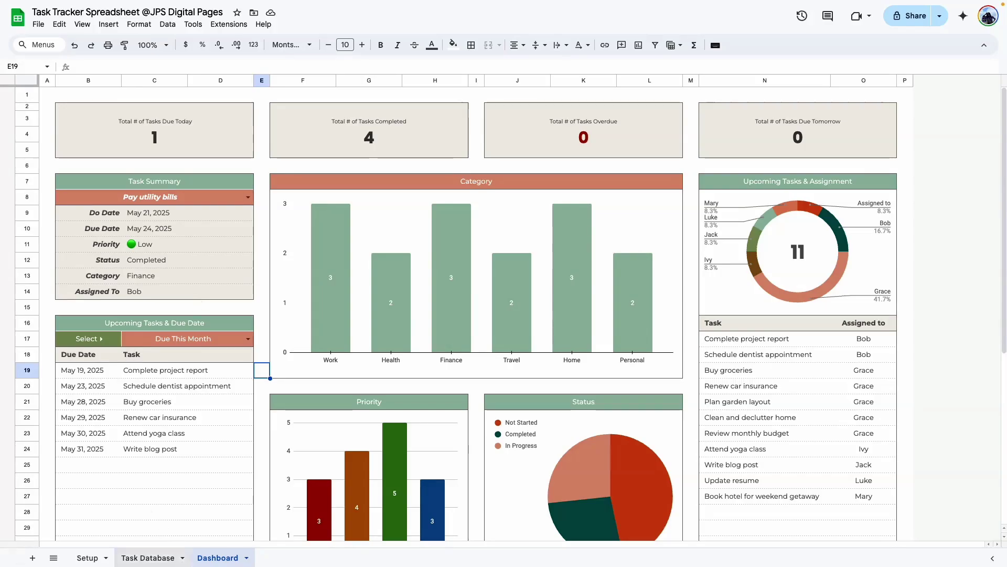
Step: View the Task Database sheet, then return to the Task Tracker Dashboard
left_click(139, 561)
left_click(239, 503)
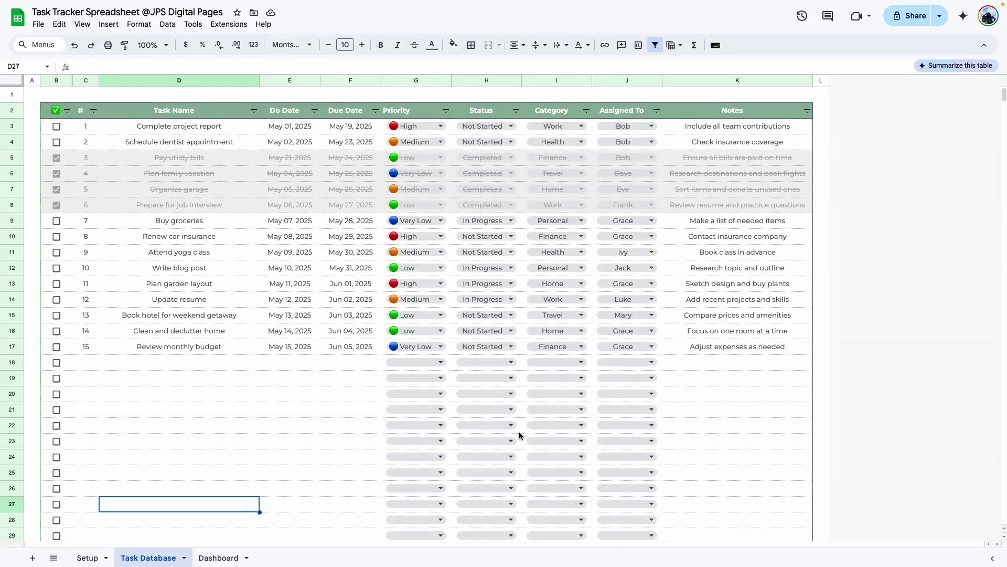
left_click(218, 558)
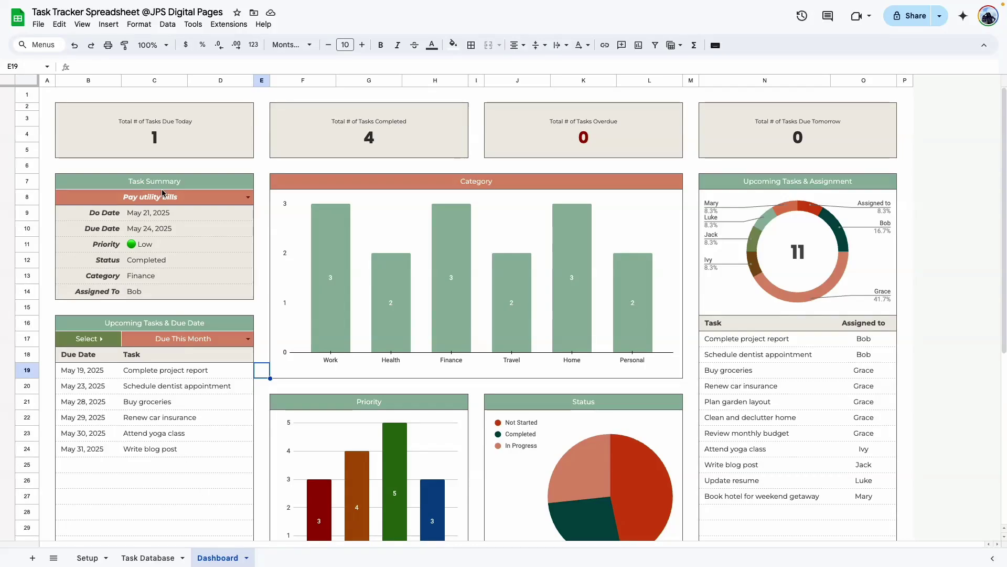
Step: Inspect the tasks-due-today, tasks-completed and overdue-tasks count formulas
left_click(161, 145)
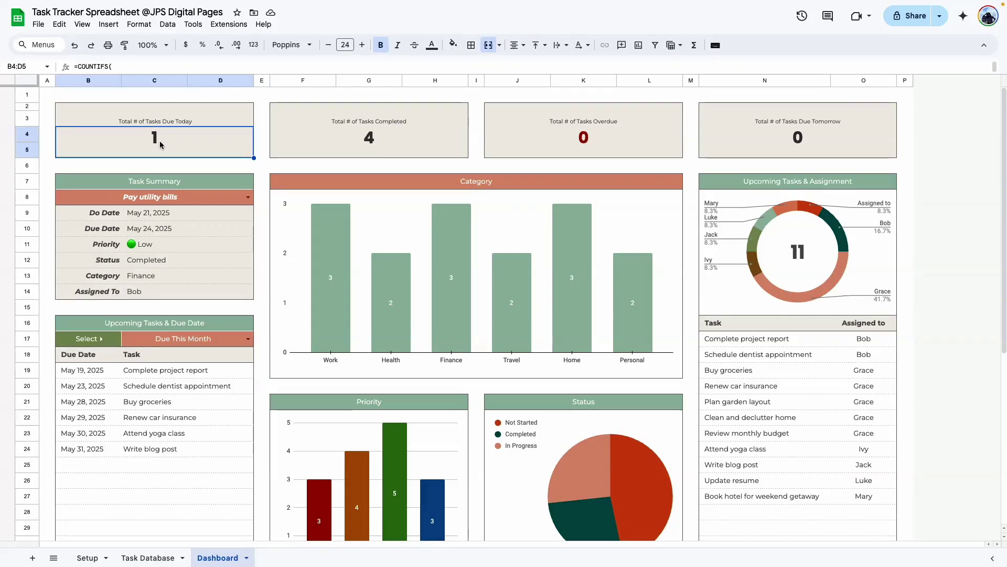
left_click(312, 139)
left_click(530, 139)
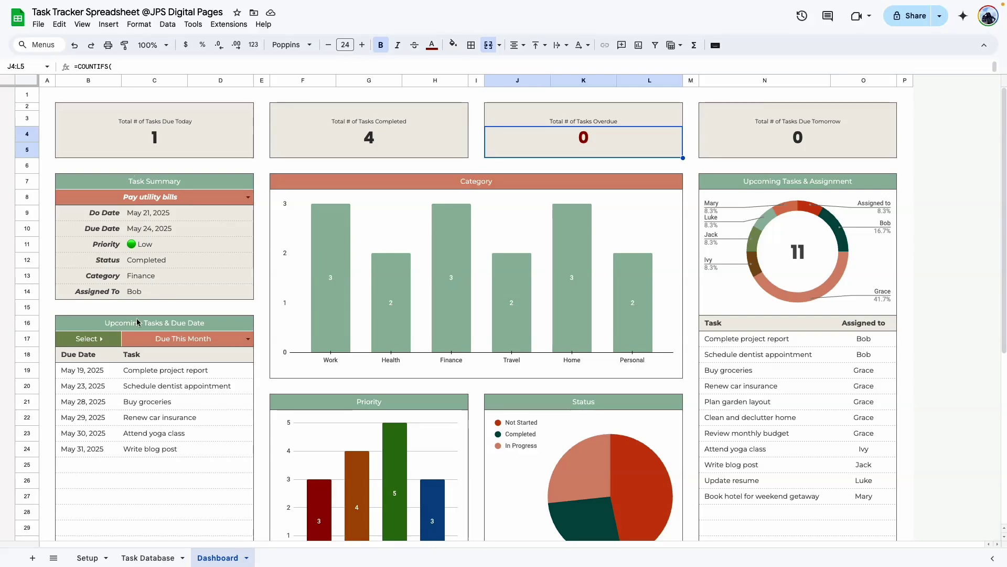
scroll(171, 392, "down", 1)
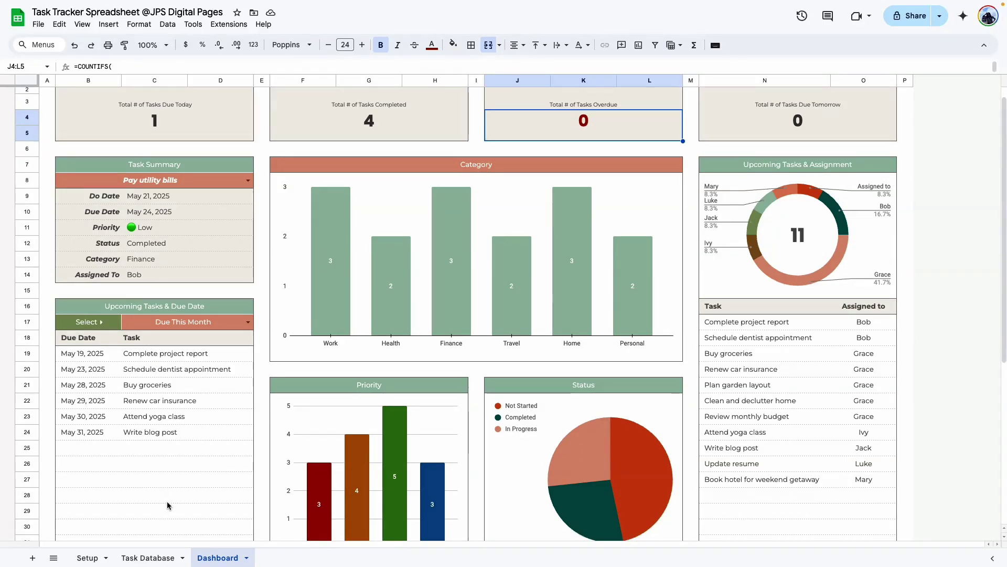
scroll(168, 505, "up", 1)
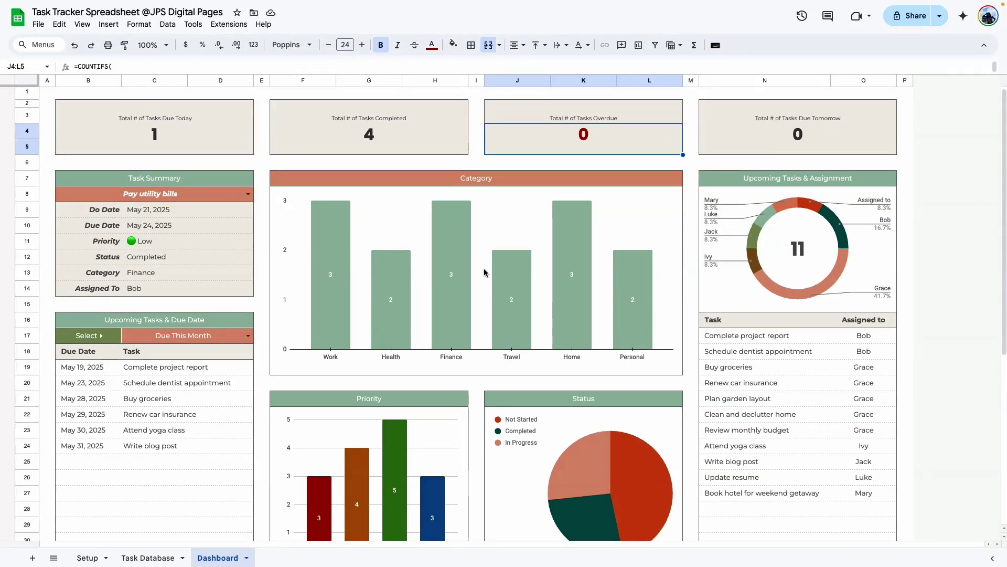
scroll(484, 272, "down", 5)
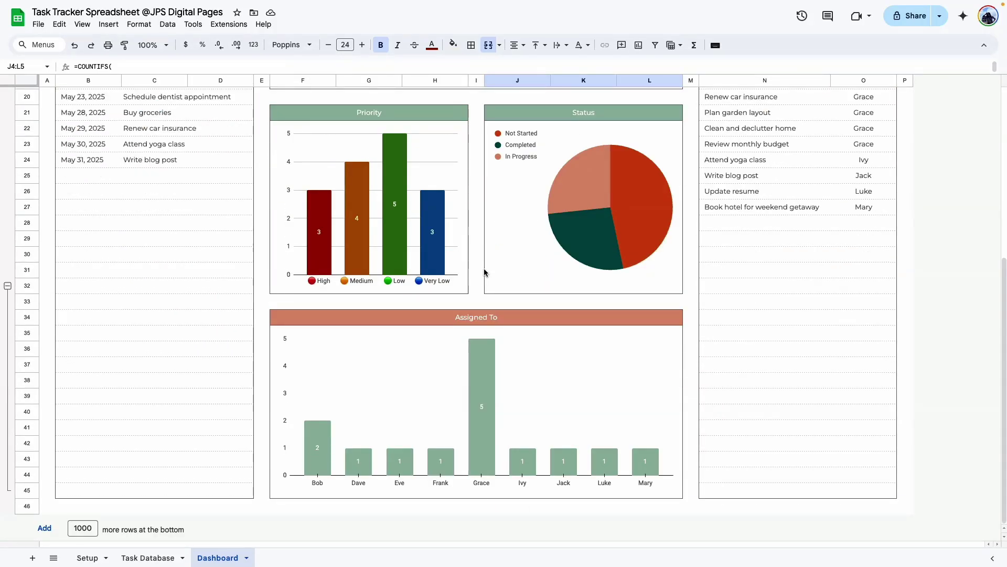
scroll(484, 272, "up", 4)
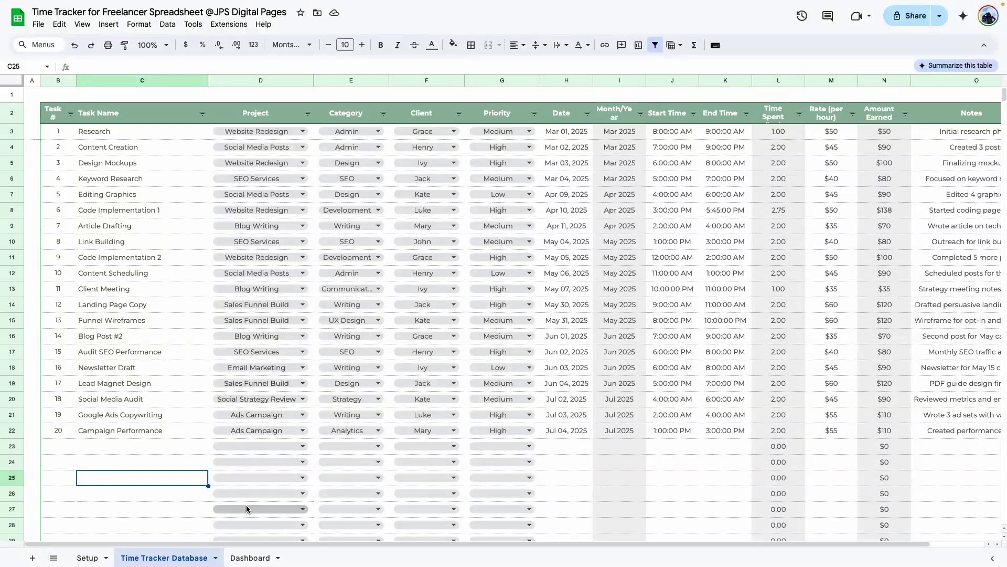
Step: On the freelancer Dashboard, inspect the daily, weekly, monthly and yearly hours card formulas
left_click(244, 557)
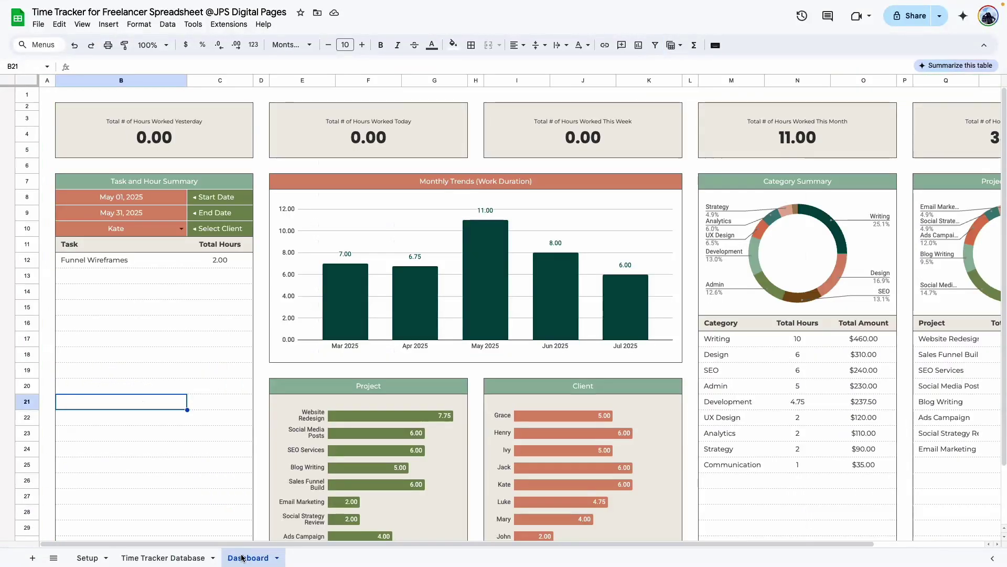
left_click_drag(152, 121, 981, 131)
left_click(275, 134)
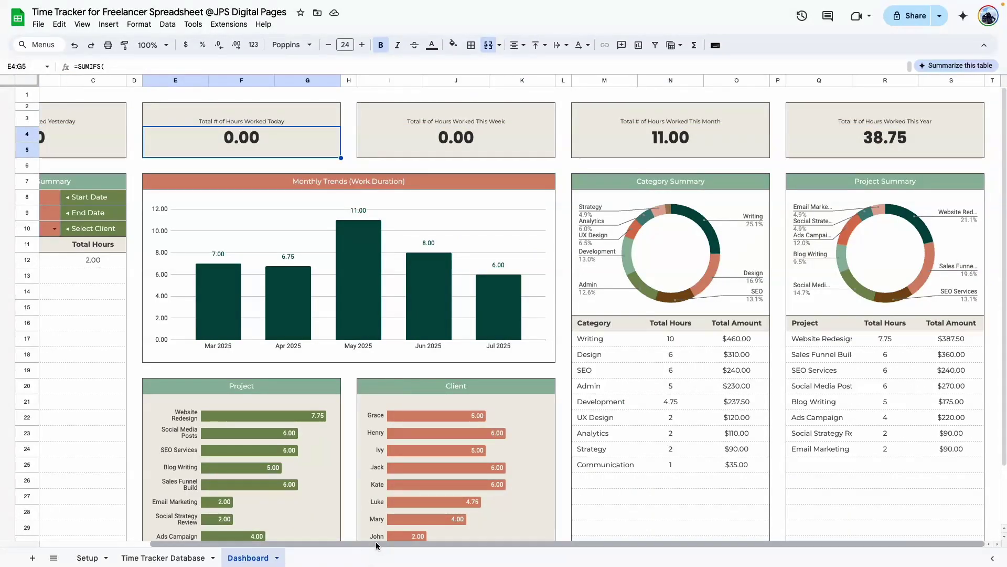
left_click(456, 139)
left_click(671, 139)
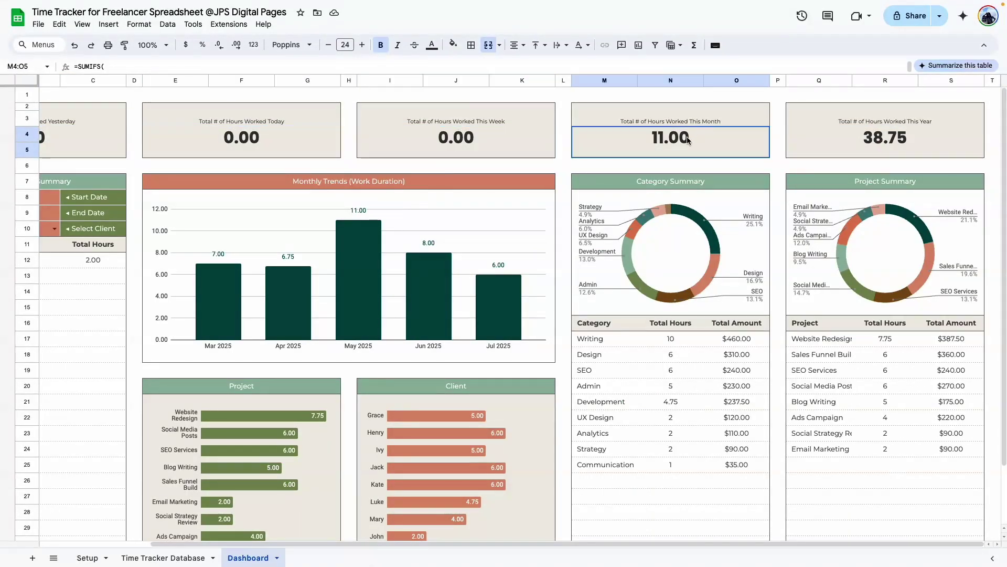
left_click(865, 142)
left_click_drag(556, 546, 446, 546)
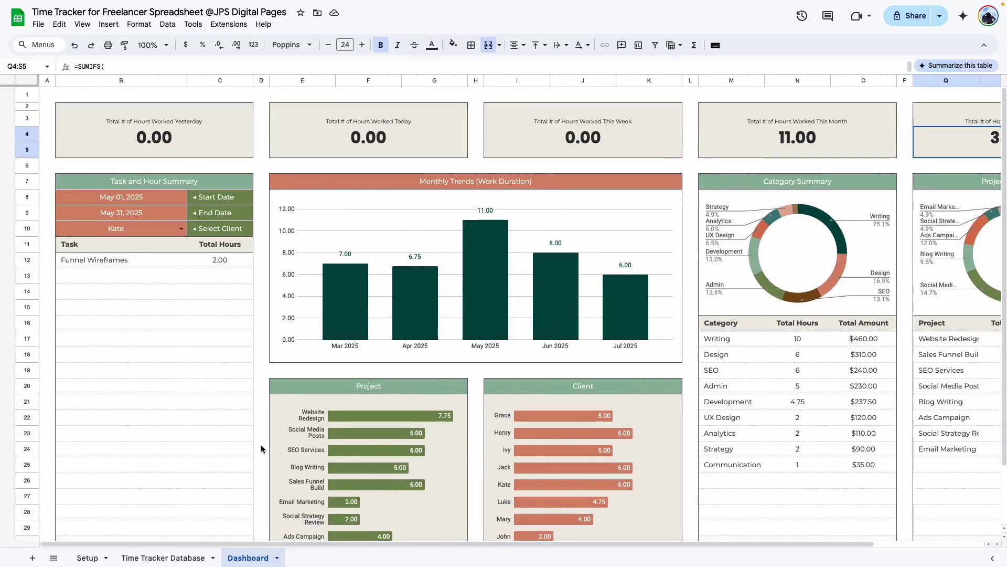
Step: Select another client in B10, showing Content Scheduling at 2.00 hours
left_click(181, 228)
left_click(128, 258)
left_click(220, 354)
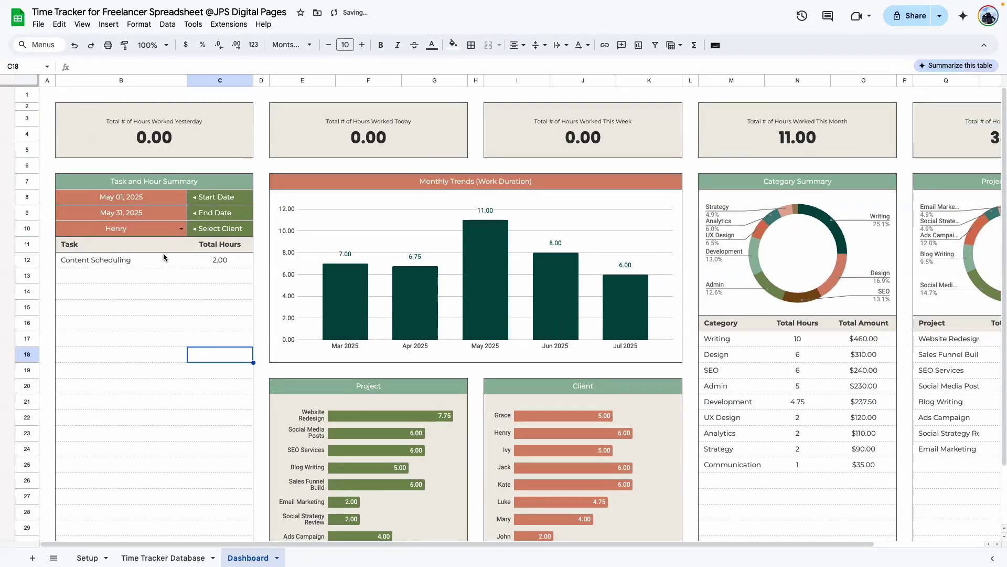
left_click(105, 260)
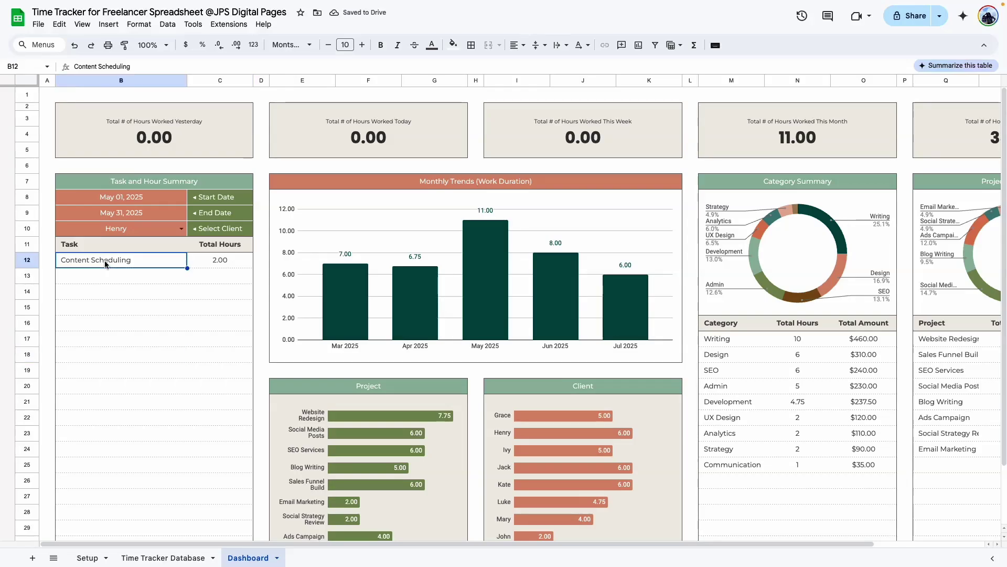
left_click(214, 259)
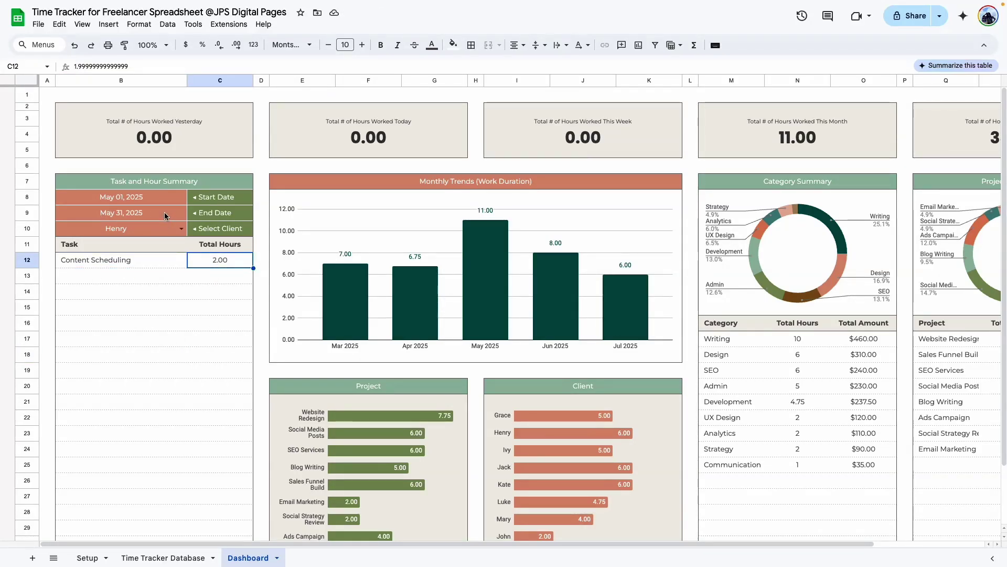
left_click(168, 321)
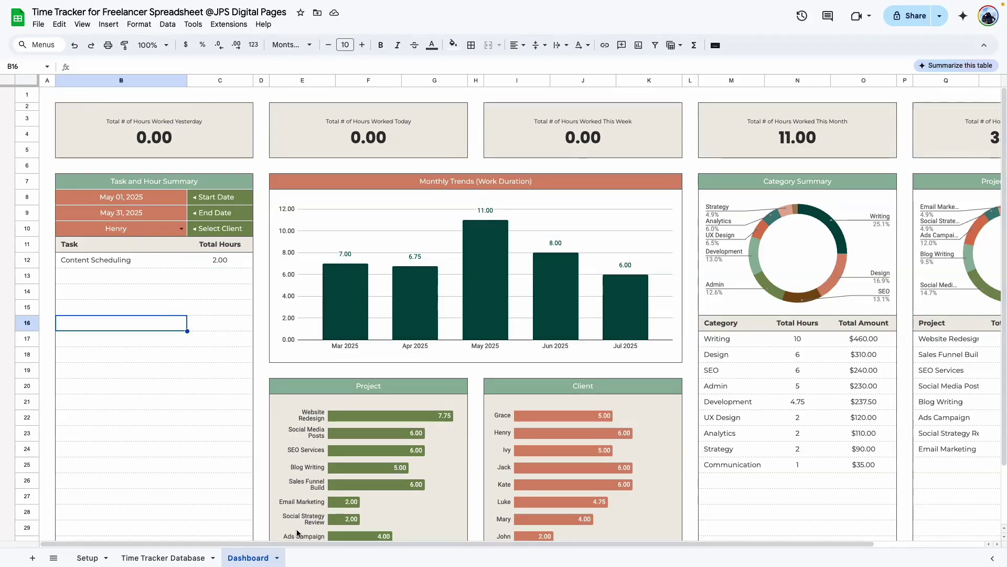
Step: Scroll down to inspect the Category Summary heading cell
scroll(321, 247, "down", 3)
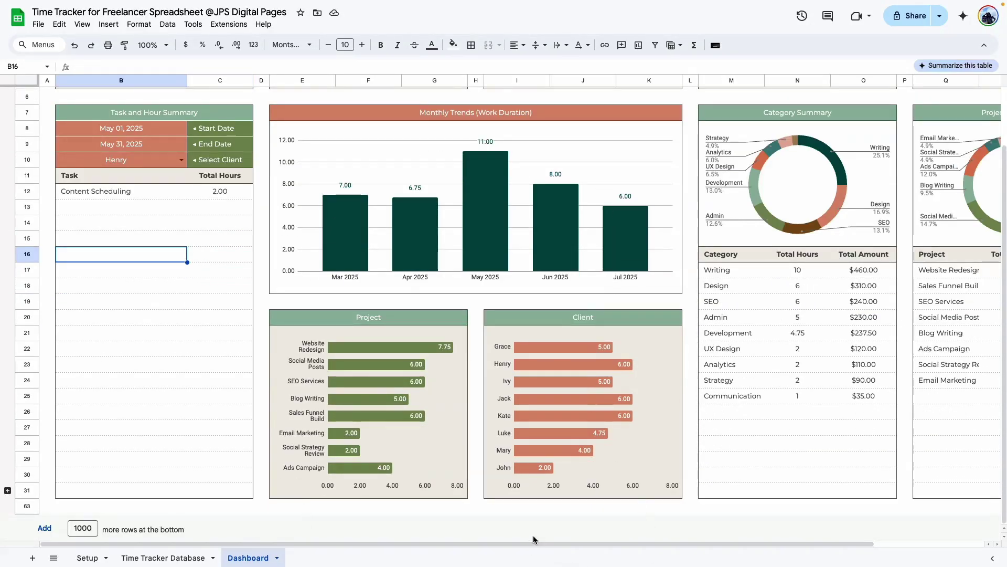
left_click_drag(529, 542, 670, 544)
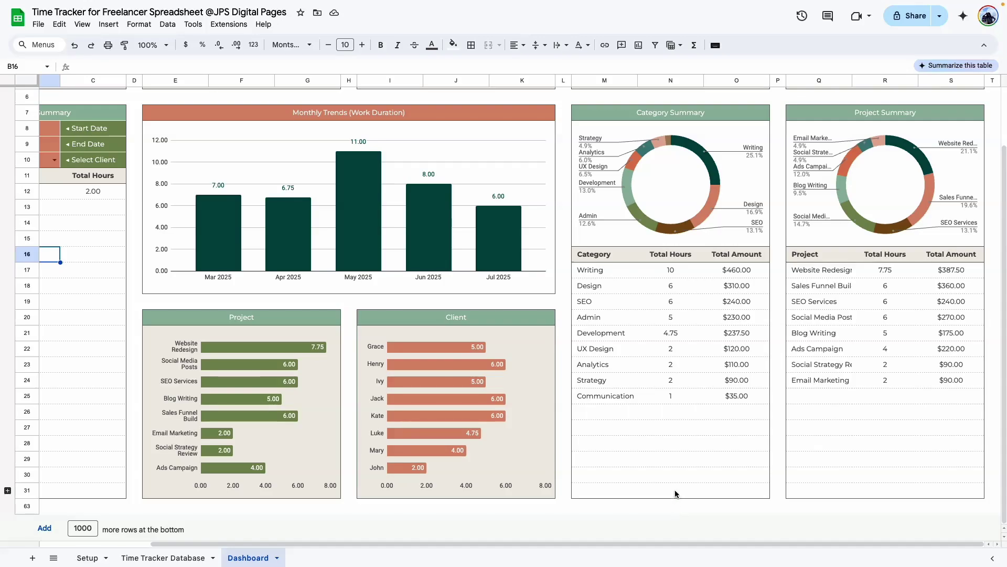
left_click(744, 109)
scroll(636, 264, "up", 1)
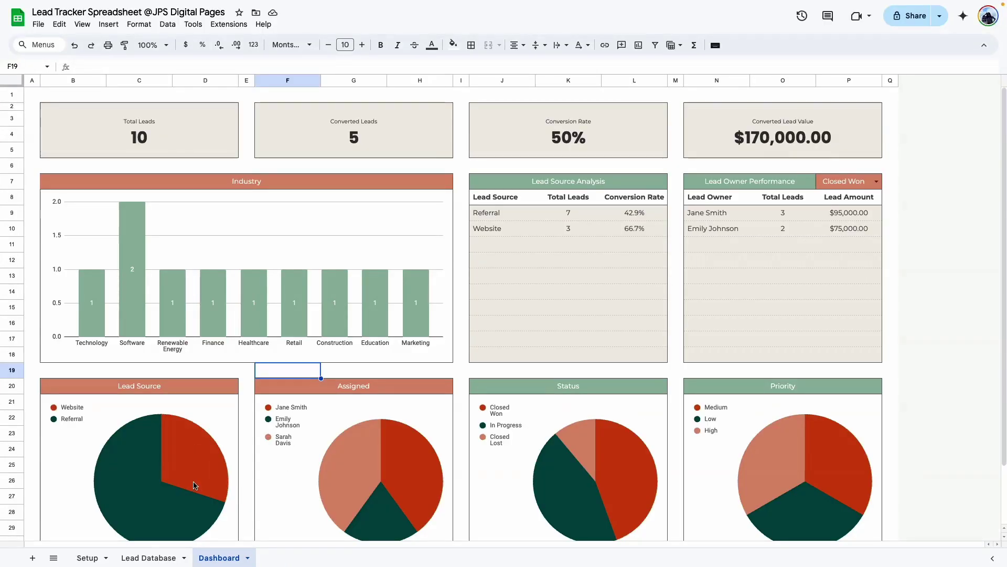
Step: Browse the Lead Database sheet, scrolling right to its later lead columns
left_click(148, 557)
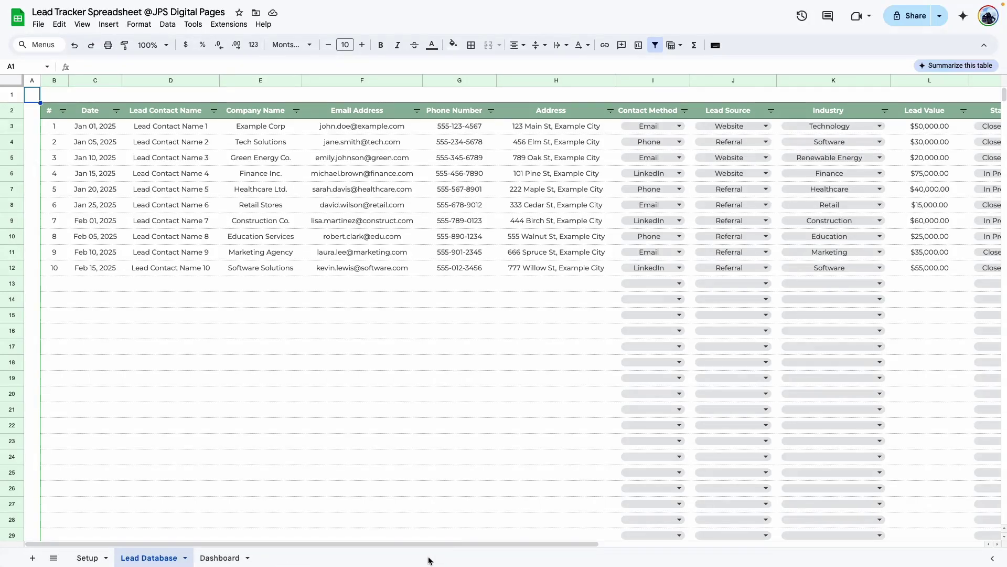
scroll(472, 472, "right", 3)
left_click(534, 535)
left_click_drag(535, 547, 786, 558)
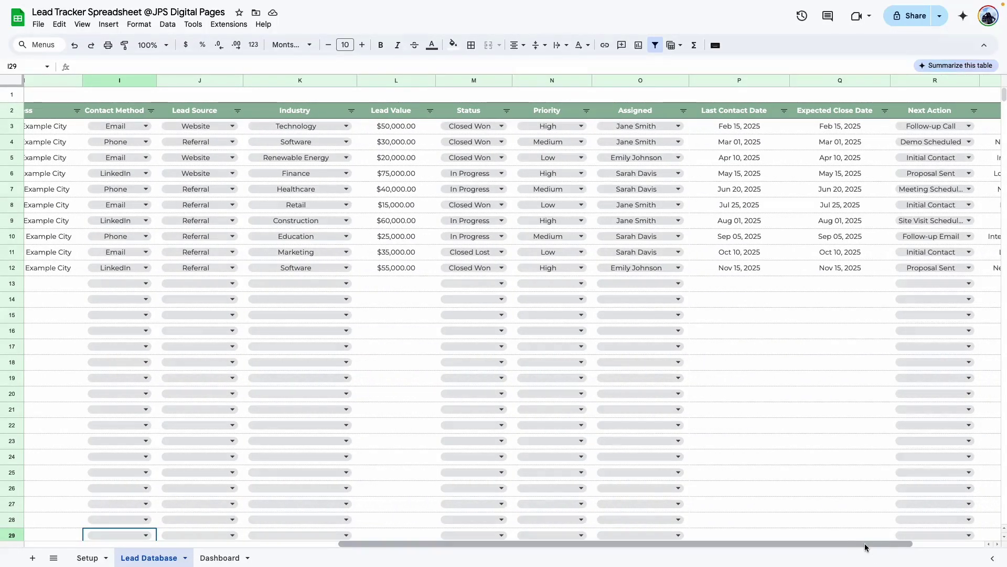
left_click_drag(865, 545, 917, 541)
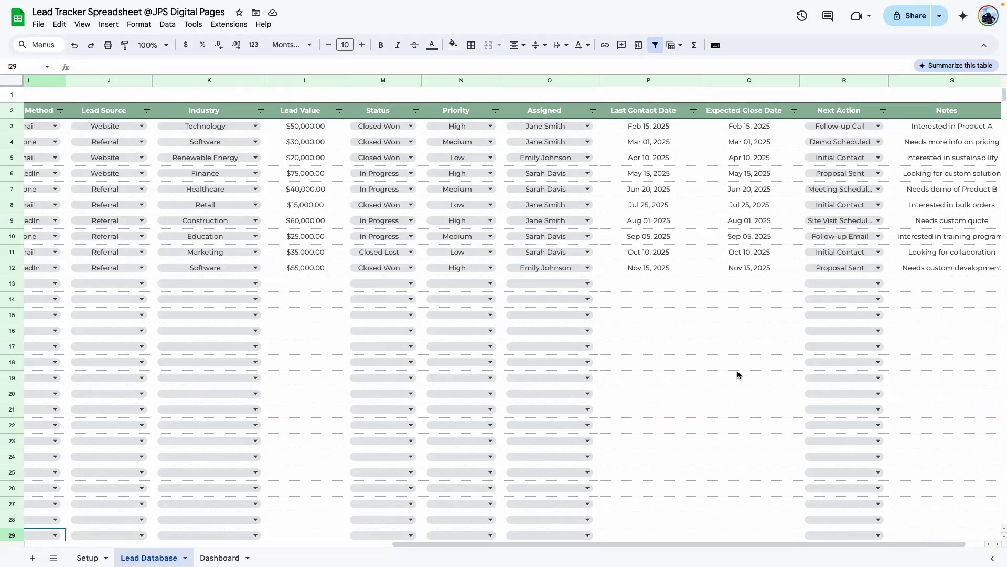
Step: Inspect the Converted Leads, Conversion Rate and Converted Lead Value card formulas
left_click(219, 557)
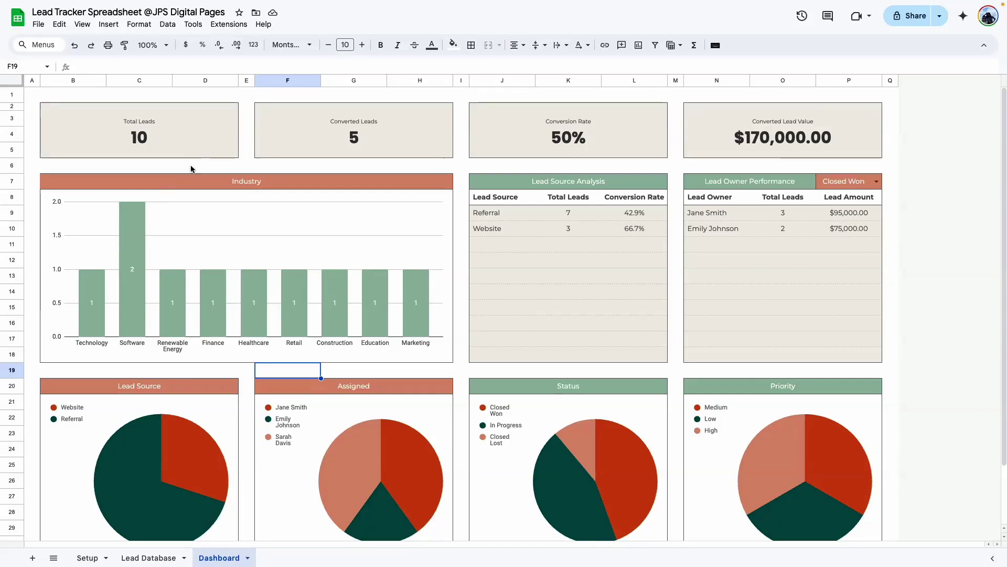
left_click(310, 153)
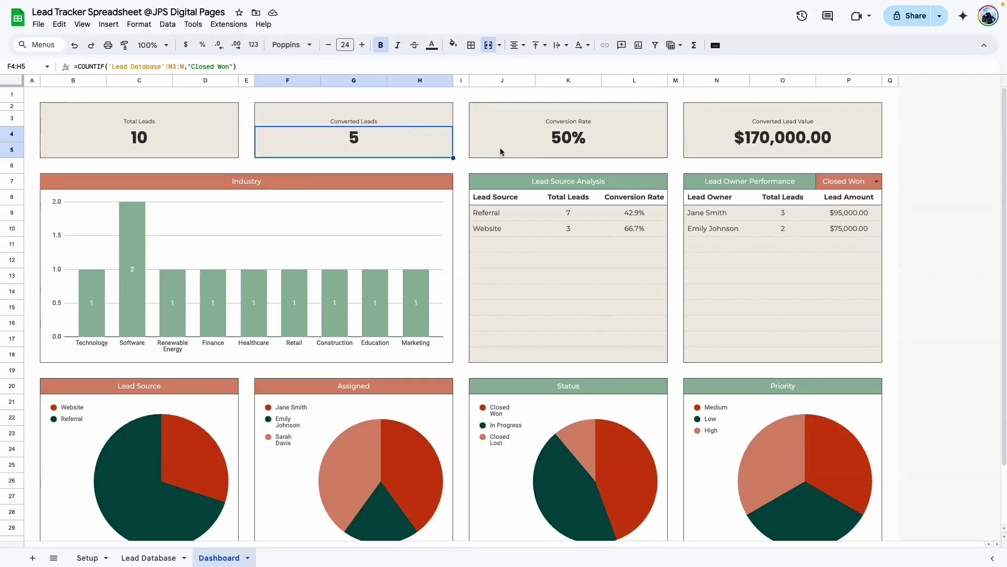
left_click(553, 144)
left_click(792, 147)
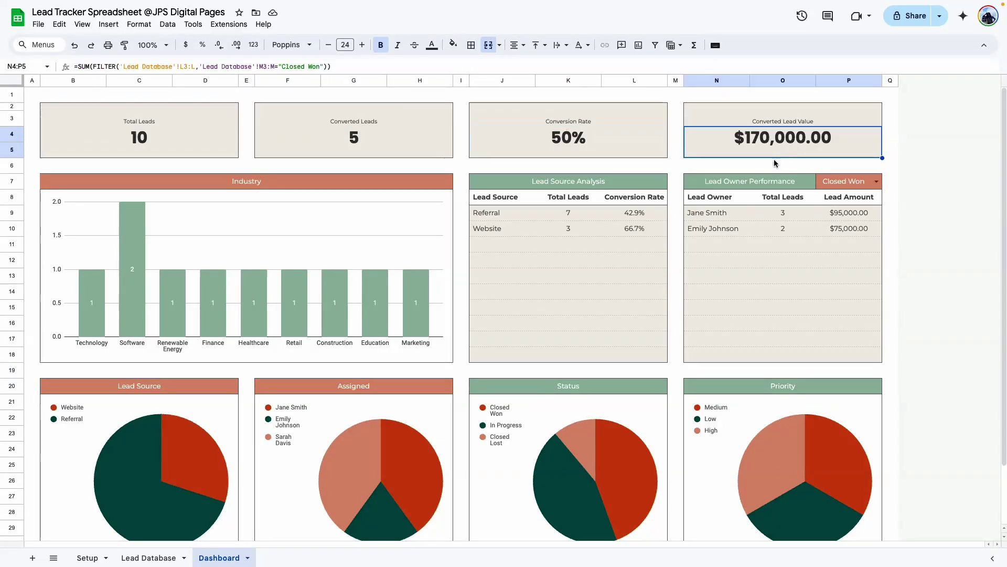
scroll(304, 200, "down", 1)
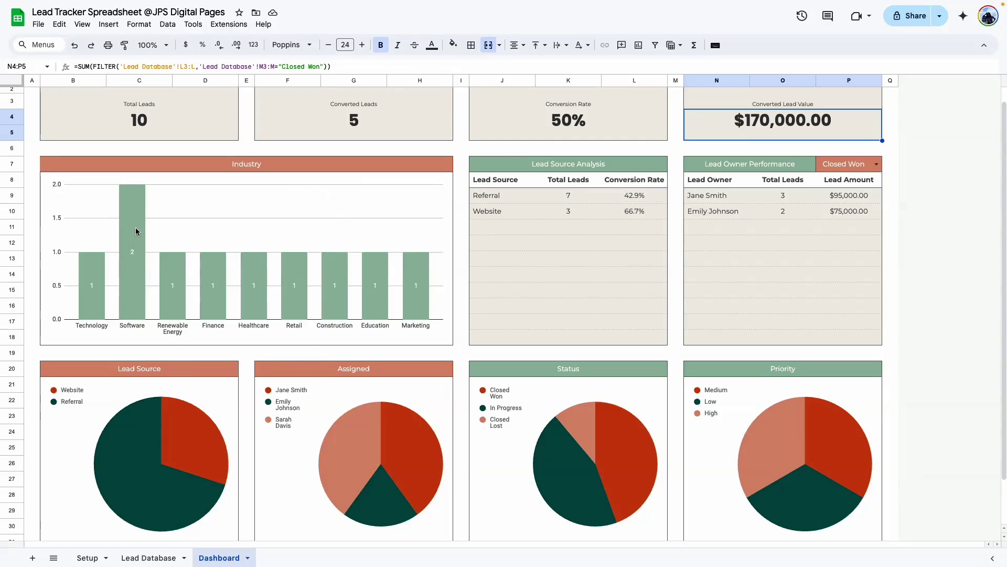
scroll(175, 333, "down", 2)
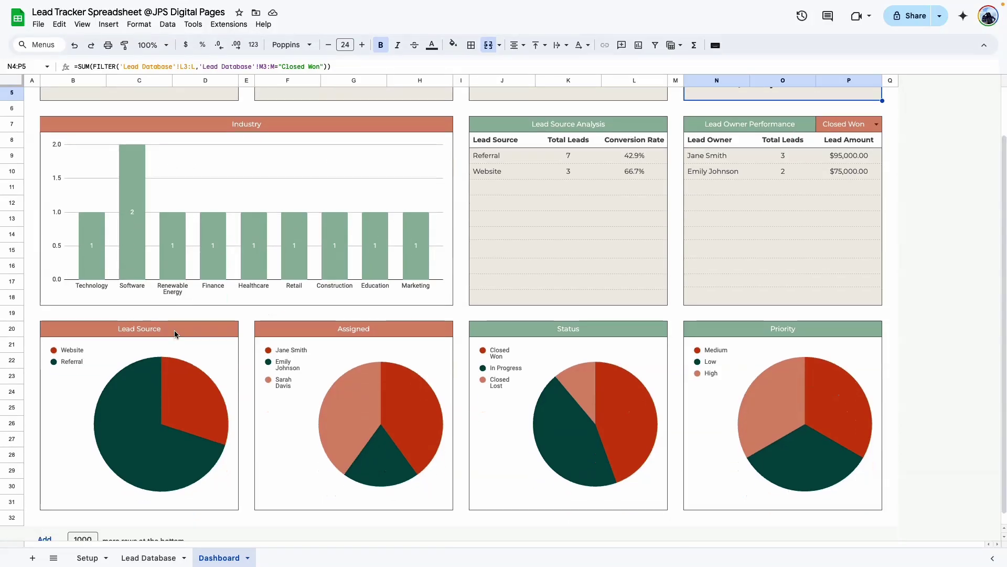
scroll(133, 259, "up", 1)
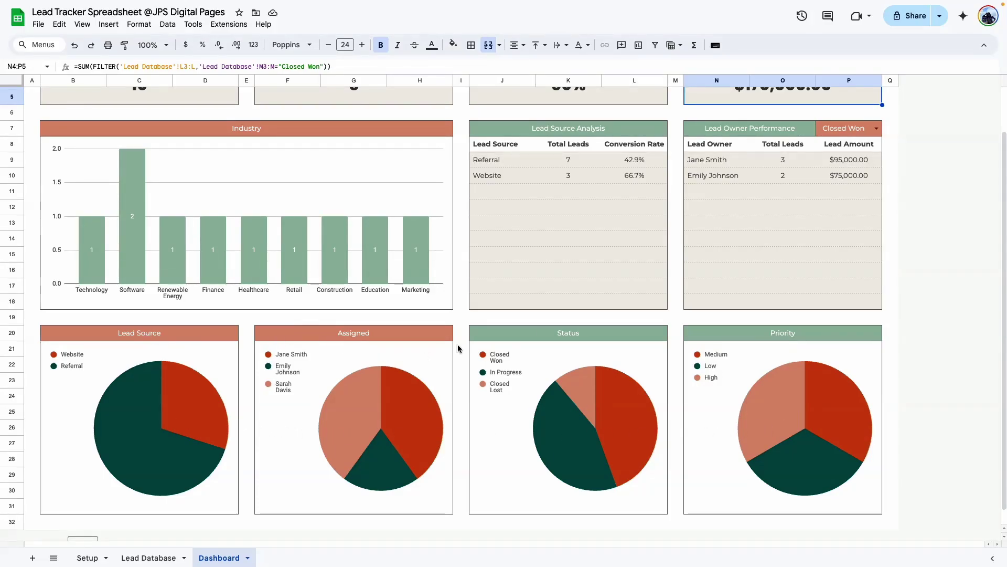
scroll(738, 351, "up", 2)
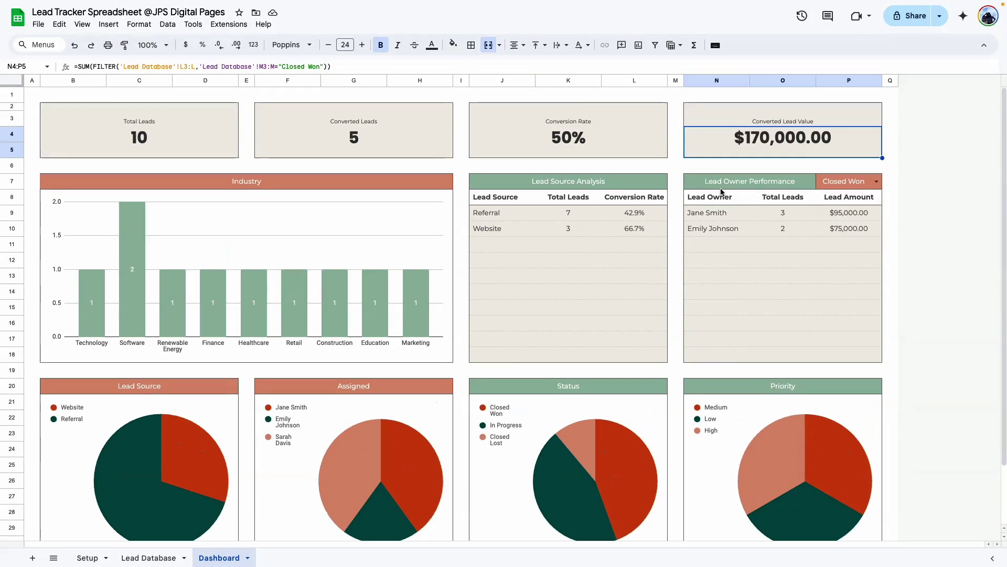
Step: Cycle the P7 owner status filter through New, In Progress, Closed Lost, back to Closed Won
left_click(876, 182)
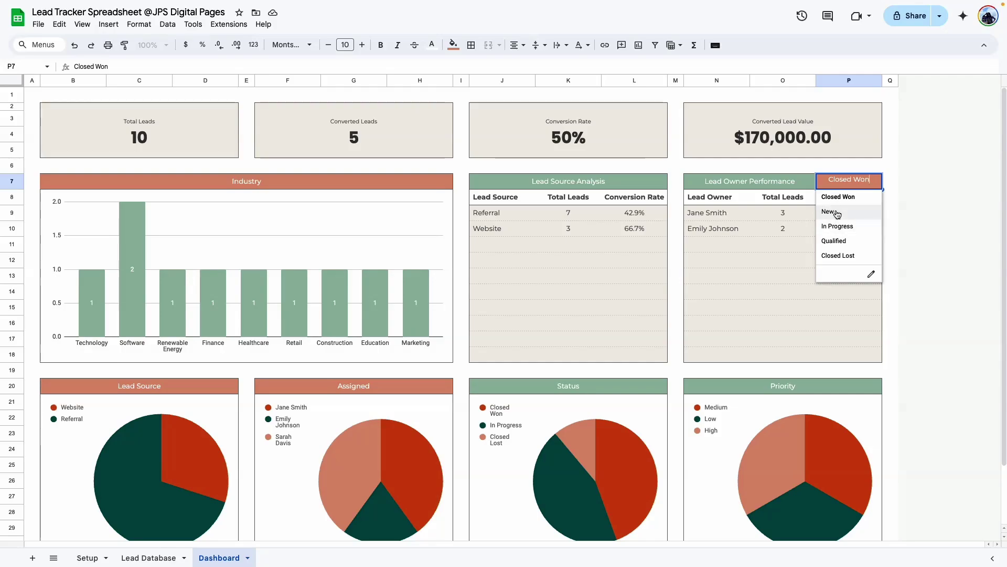
left_click(834, 212)
left_click(876, 182)
left_click(837, 226)
left_click(872, 186)
left_click(850, 256)
left_click(876, 182)
left_click(861, 197)
left_click(820, 283)
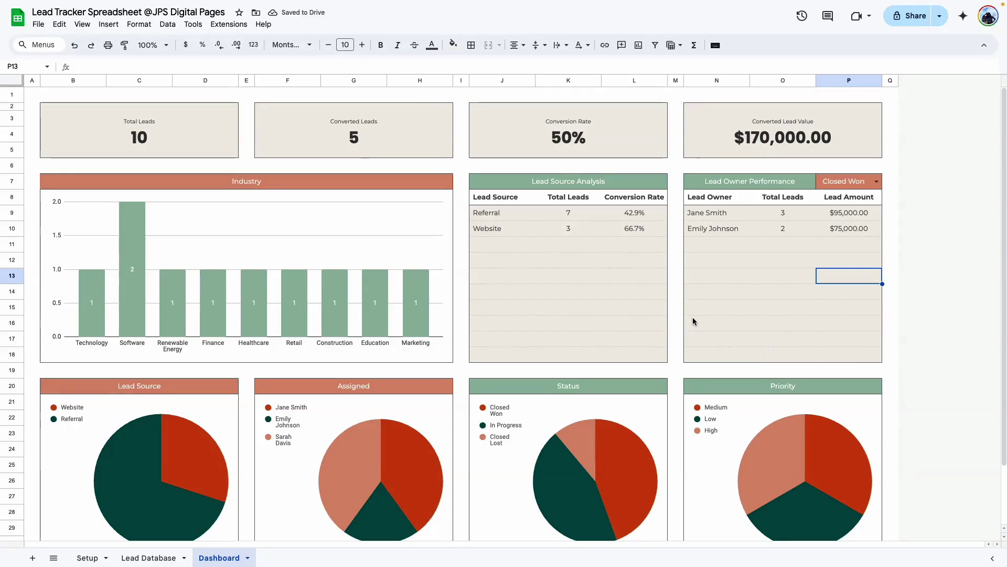
scroll(692, 321, "down", 2)
Step: Glance at the Lead Database sheet again and return to the Dashboard
left_click(155, 557)
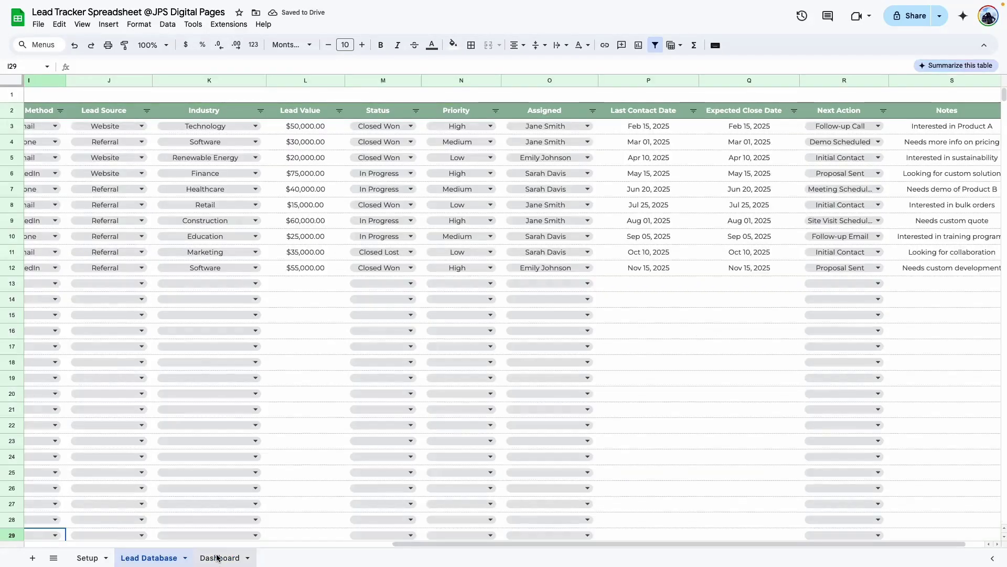
left_click(219, 558)
scroll(391, 358, "up", 2)
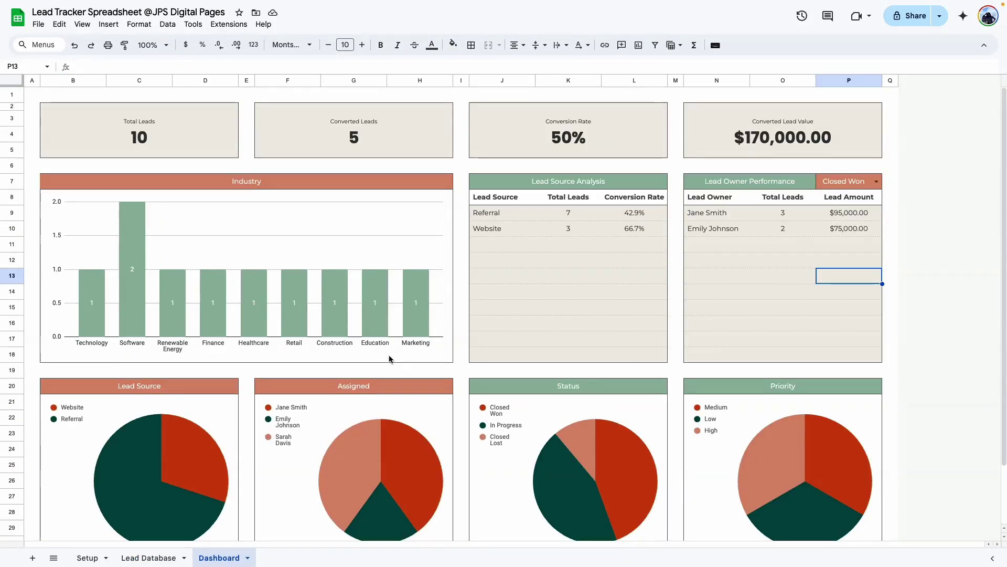